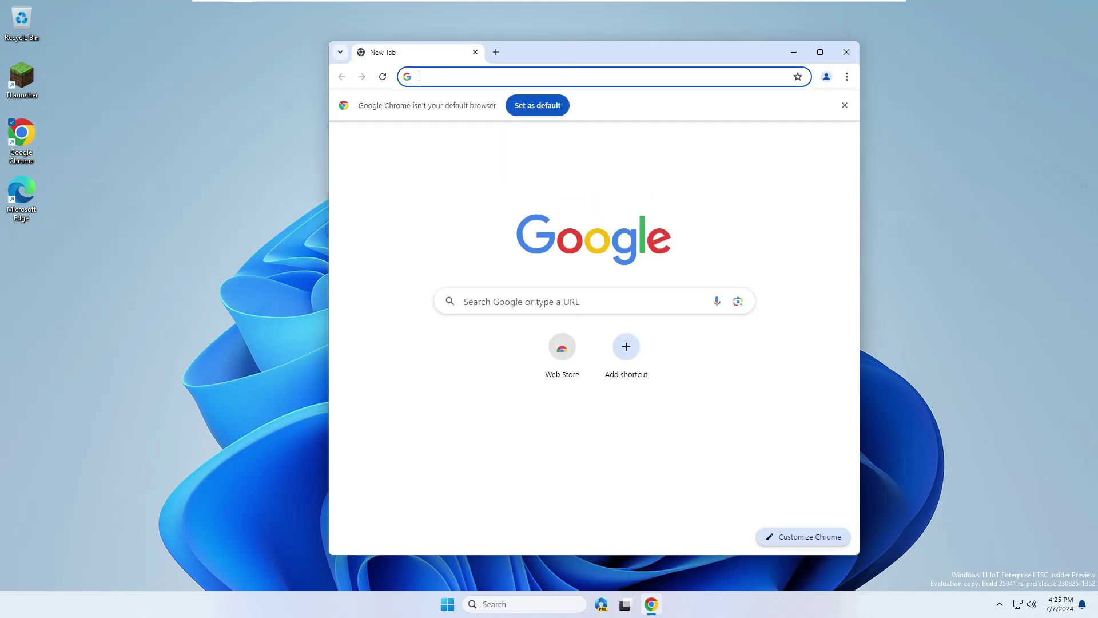
Search Google for 'wise uninstall' and open the WiseCleaner Wise Program Uninstaller page.
click(423, 76)
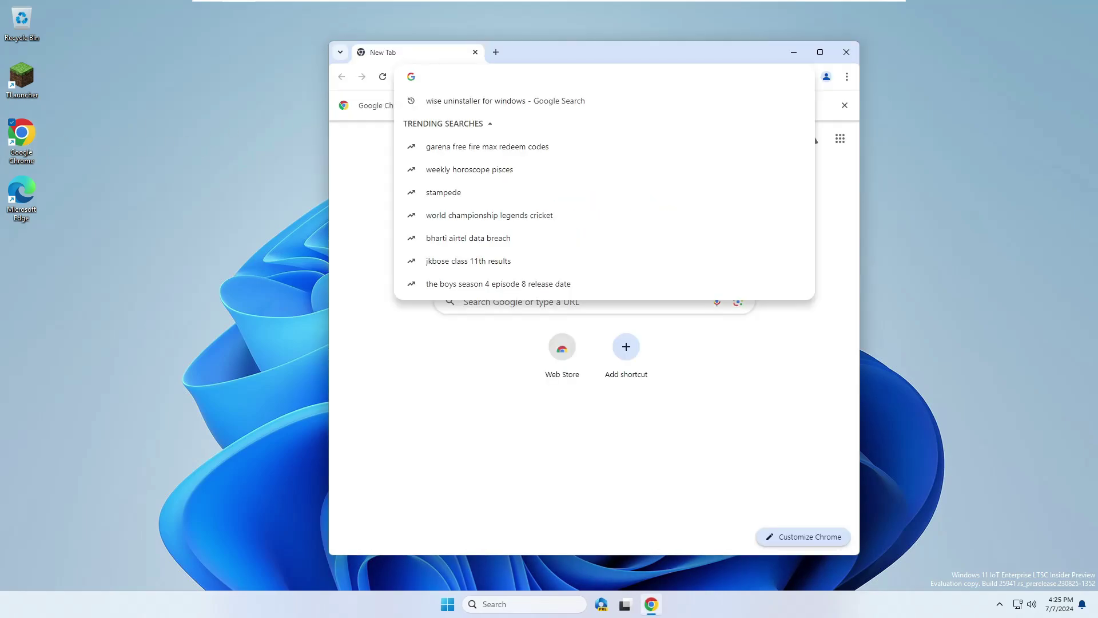
text(wise un)
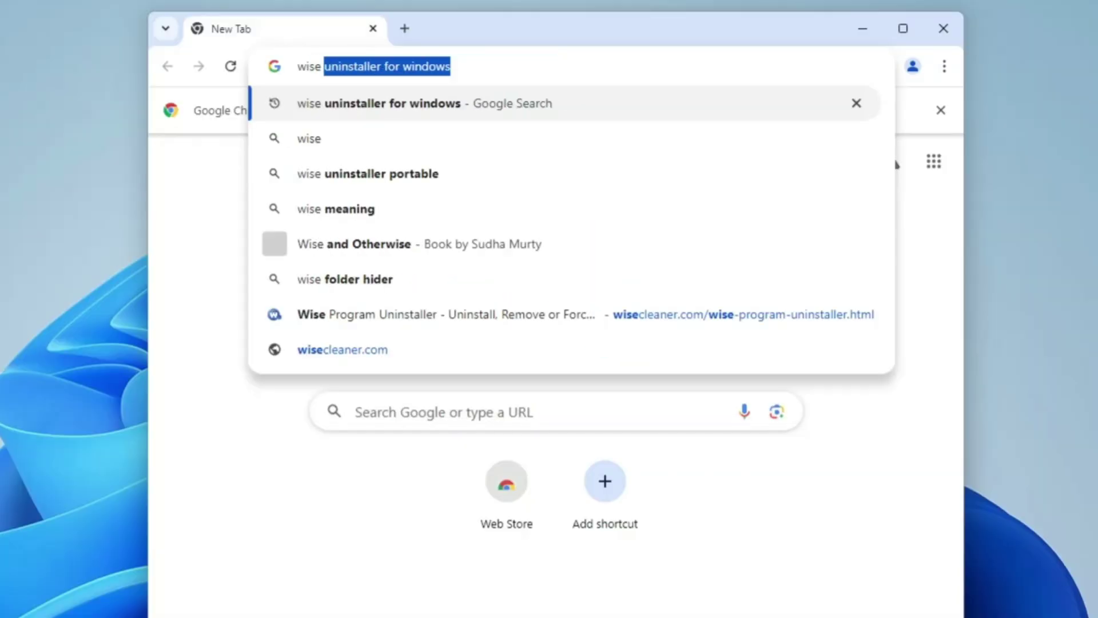
text(install)
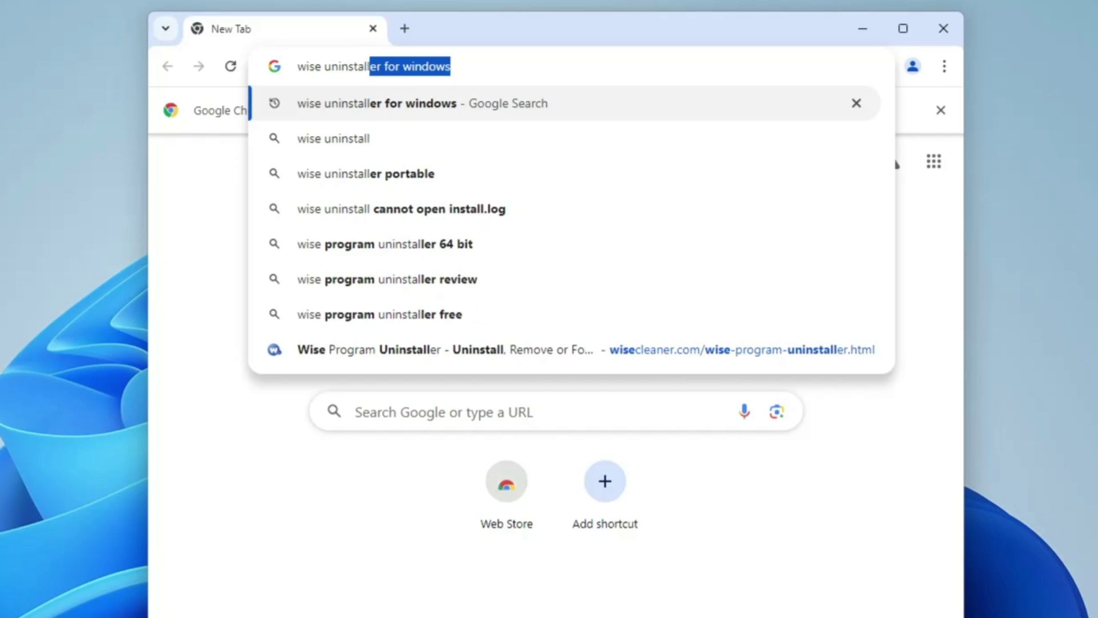
key(Return)
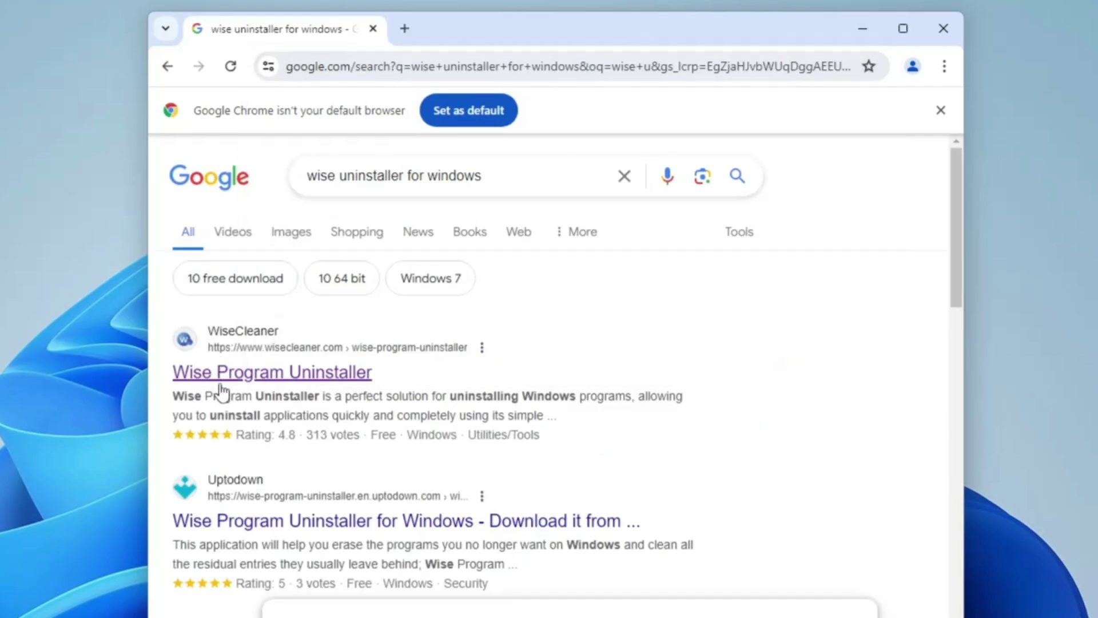
click(359, 377)
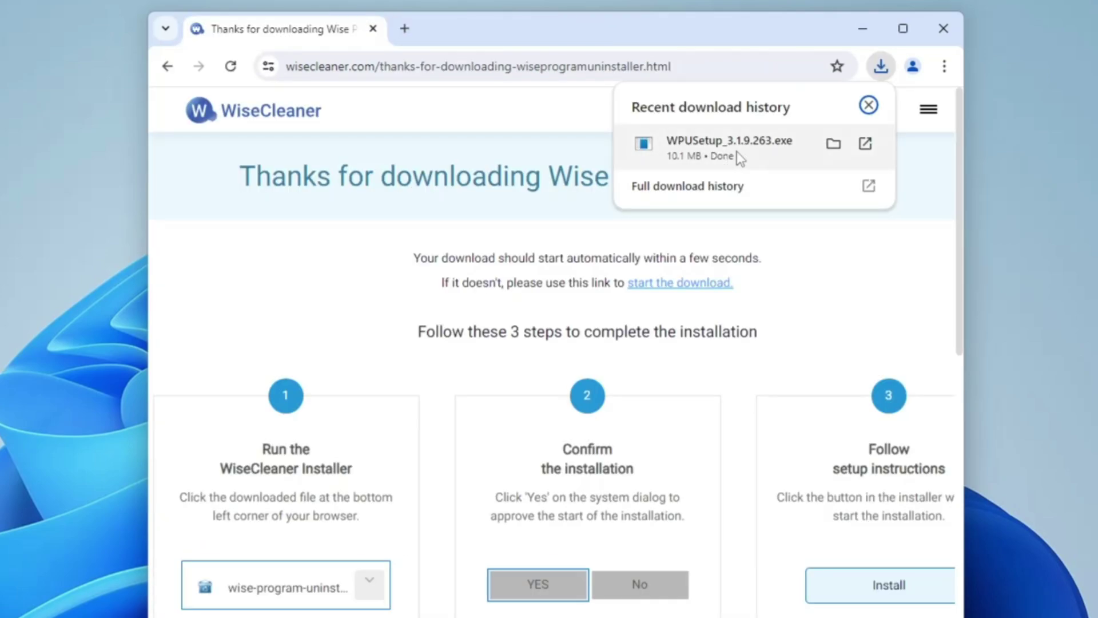
Run WPUSetup_3.1.9.263.exe, approve the UAC prompts, and install and launch Wise Program Uninstaller.
click(723, 149)
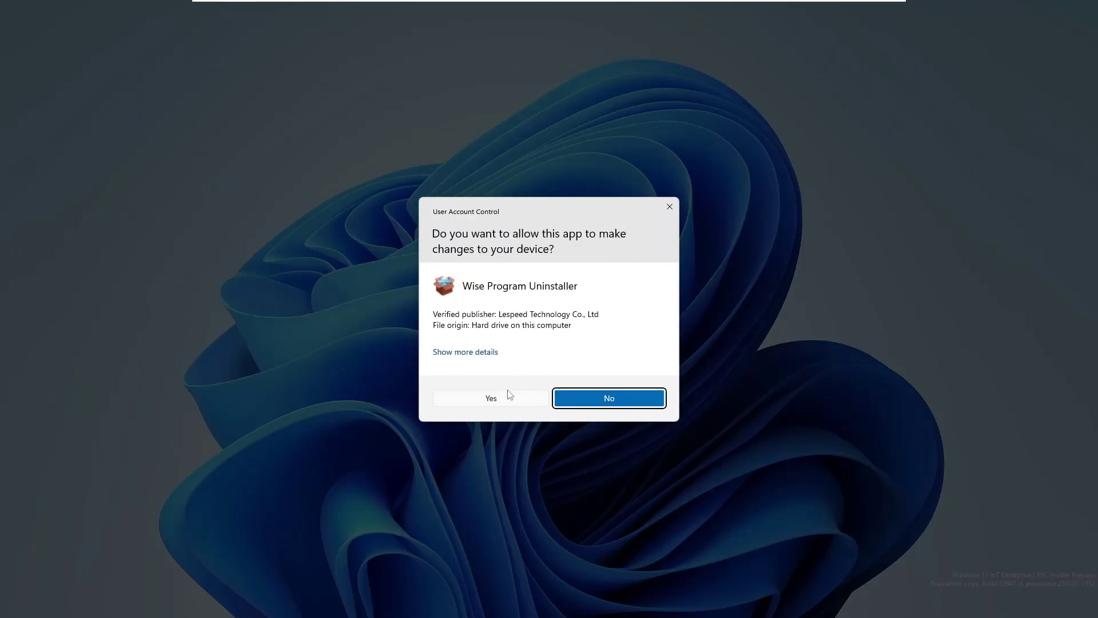
click(509, 396)
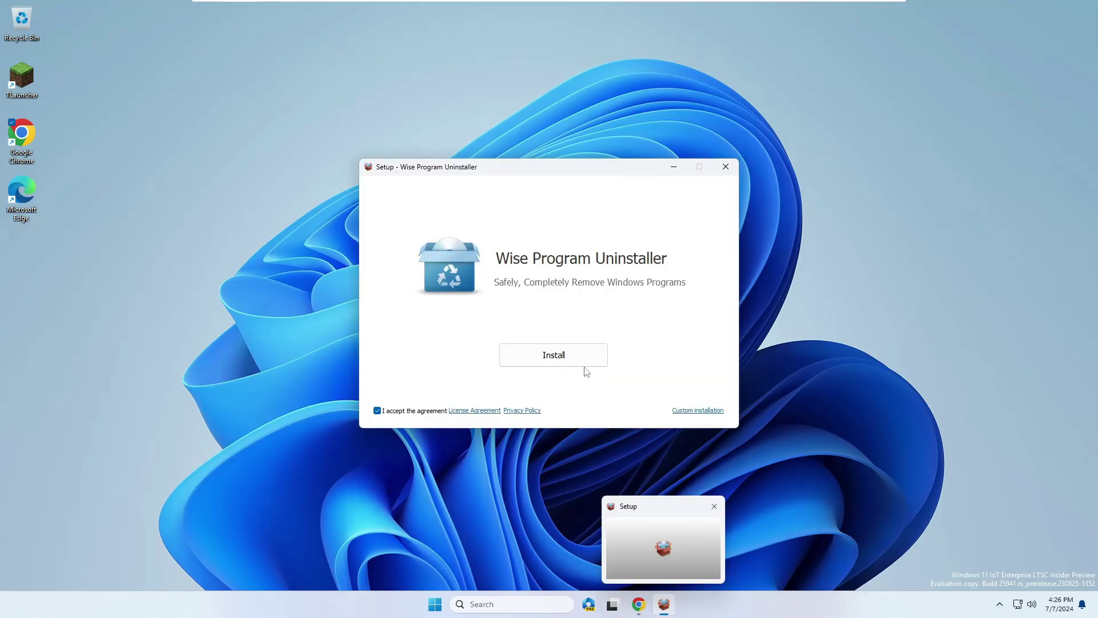
click(575, 361)
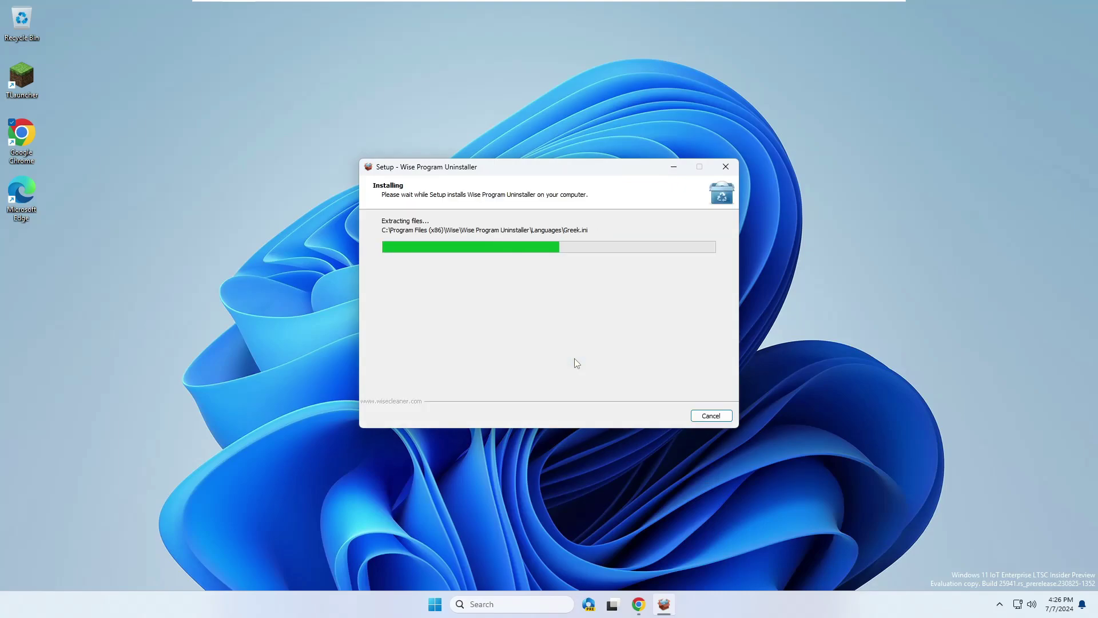
click(658, 416)
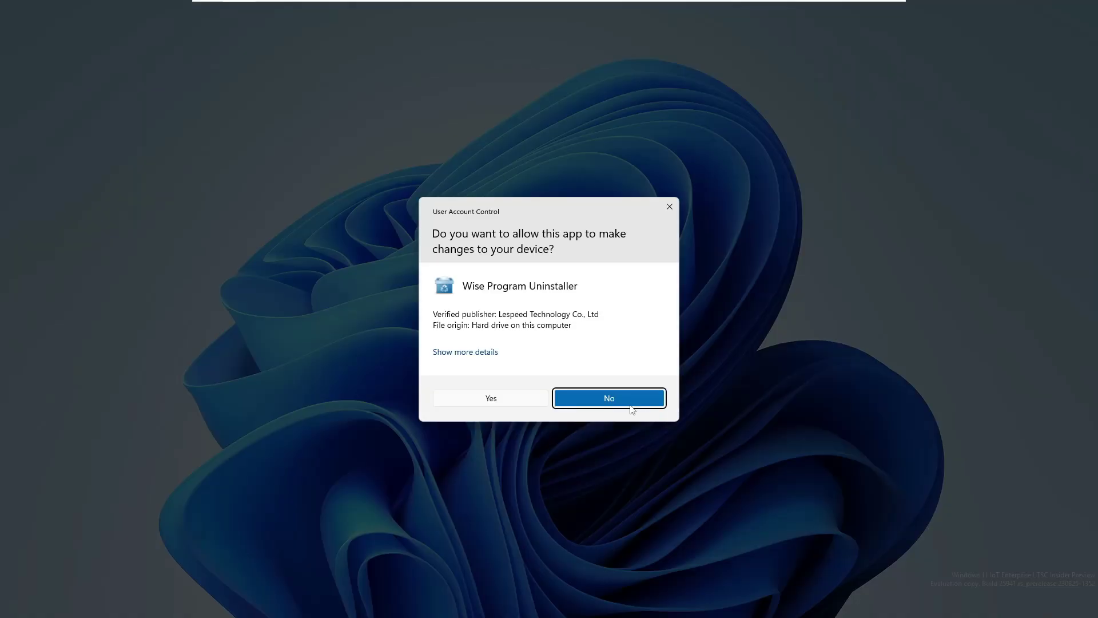
click(522, 399)
mouse_move(557, 115)
mouse_down()
mouse_move(595, 105)
mouse_move(566, 109)
mouse_up()
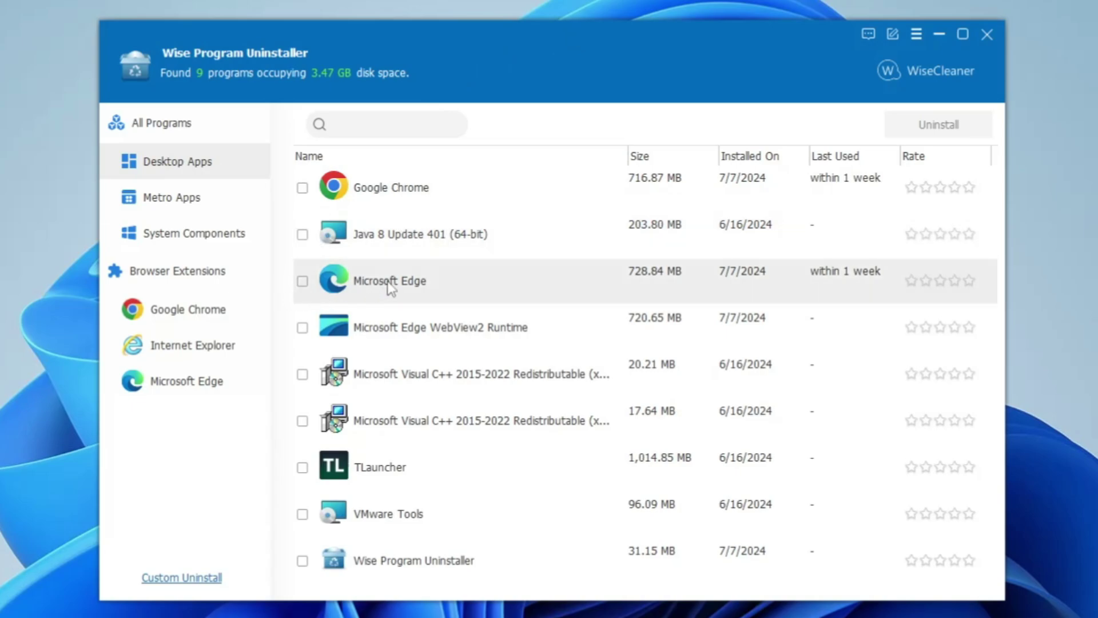
Force-uninstall Microsoft Edge and confirm the warning so its leftovers are scanned.
click(303, 281)
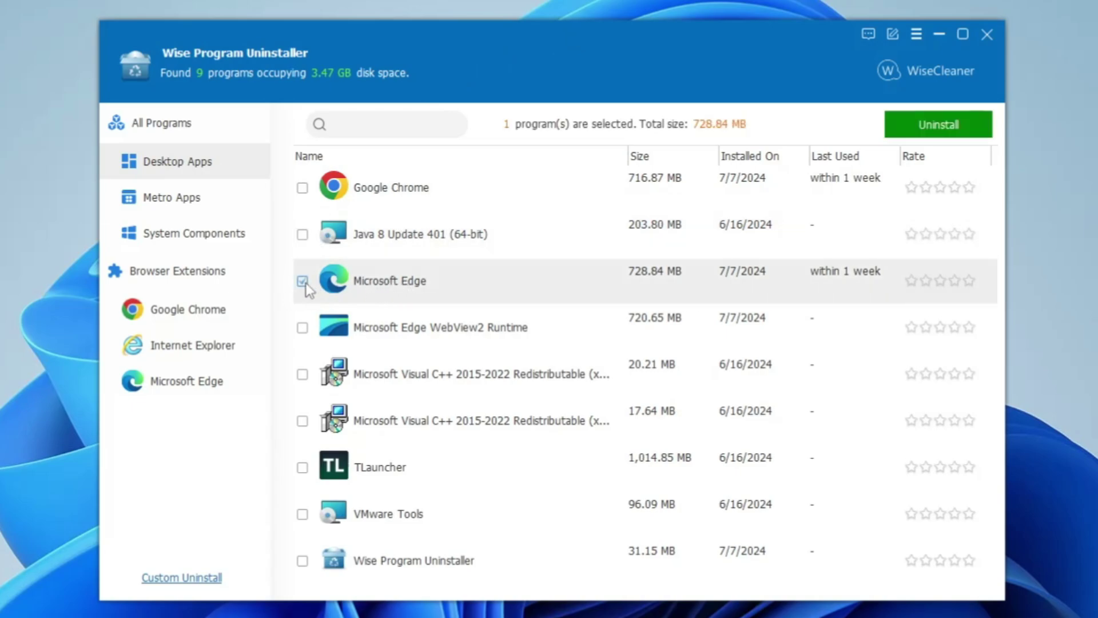
click(394, 281)
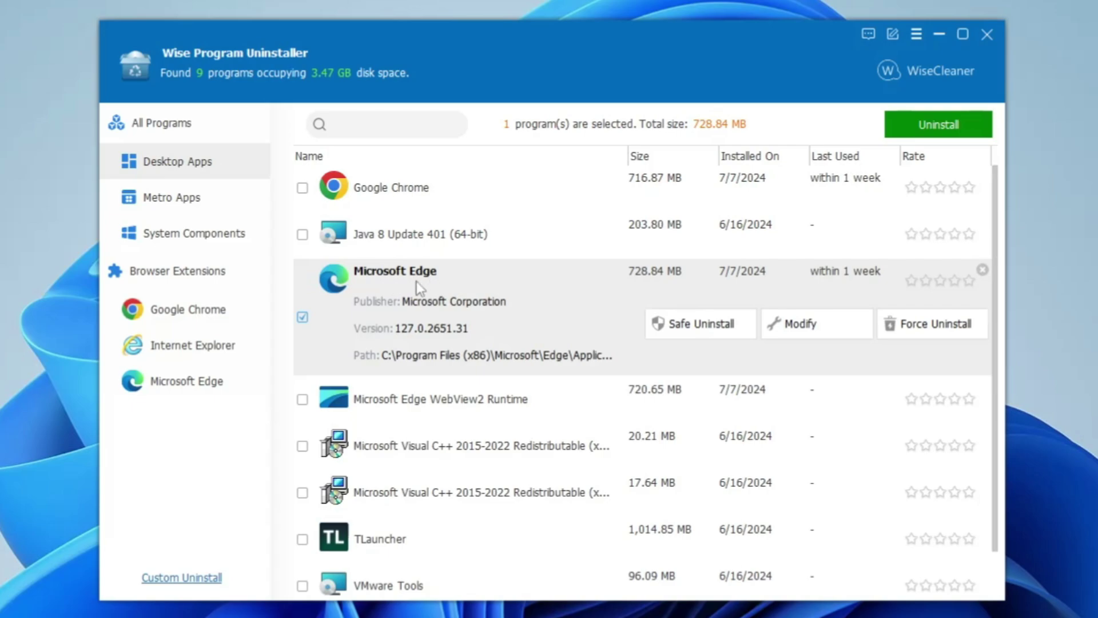
click(915, 327)
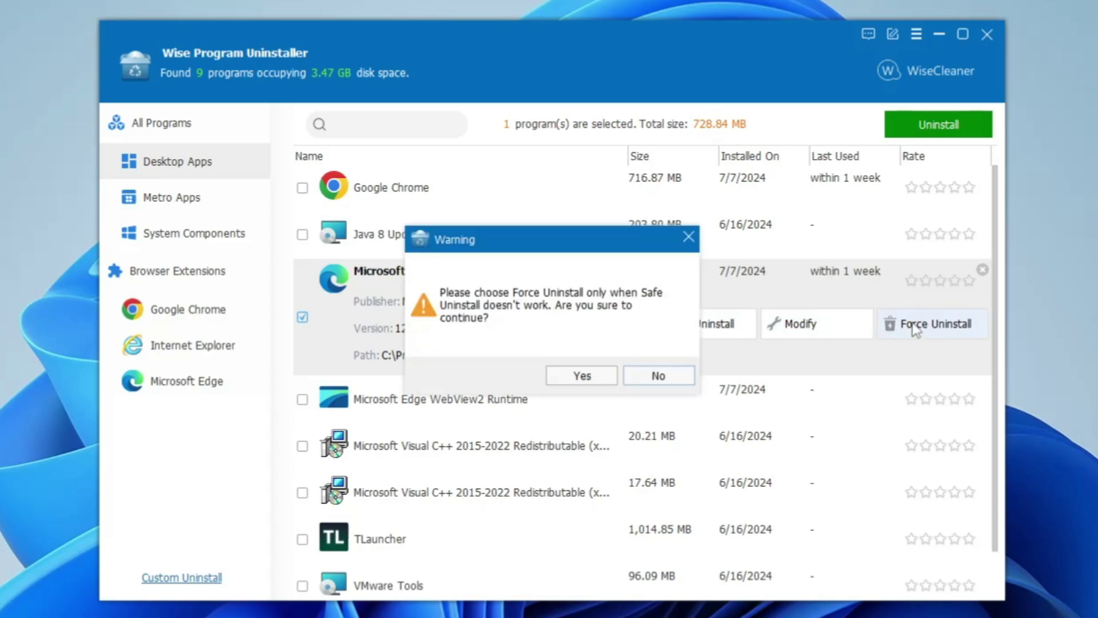
click(581, 376)
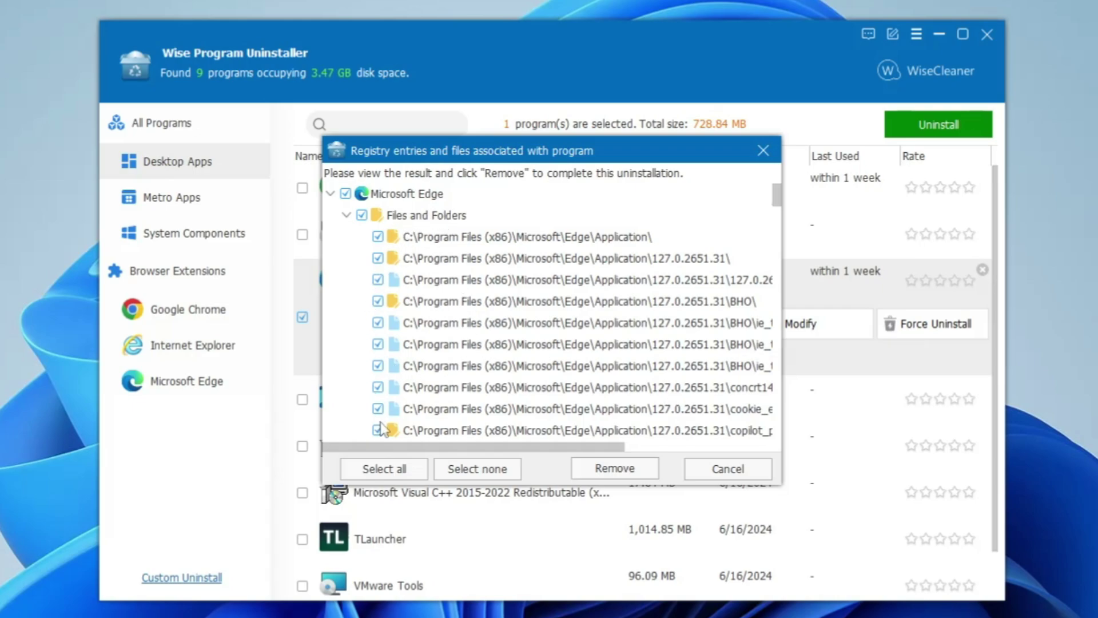
Remove all of Edge's leftover files and registry entries, then close the uninstaller, declining the survey.
click(393, 466)
click(614, 467)
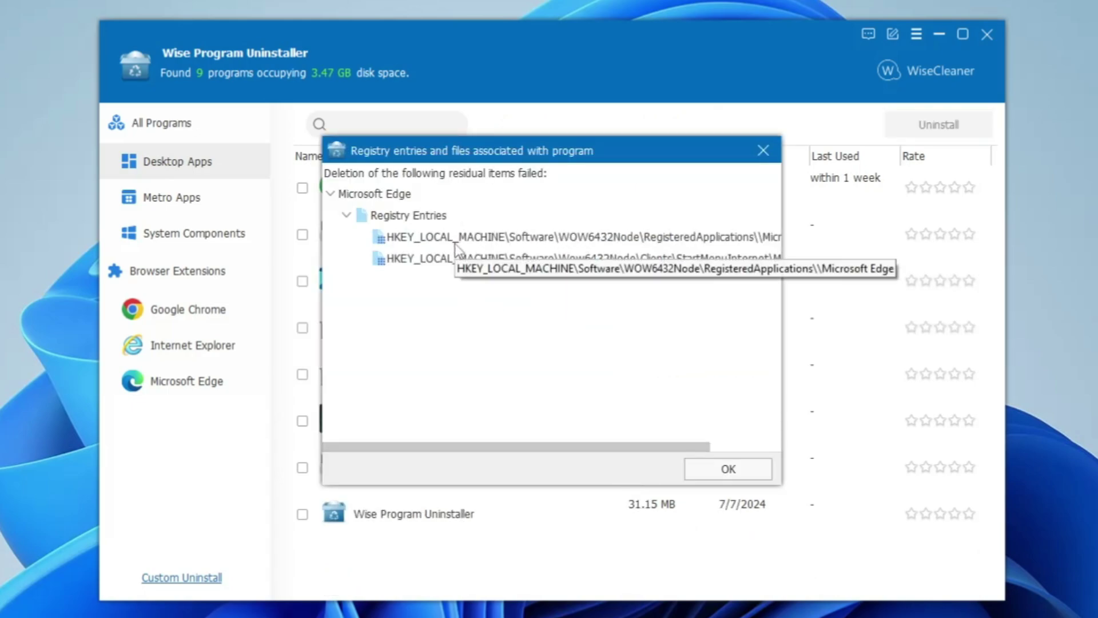
click(723, 469)
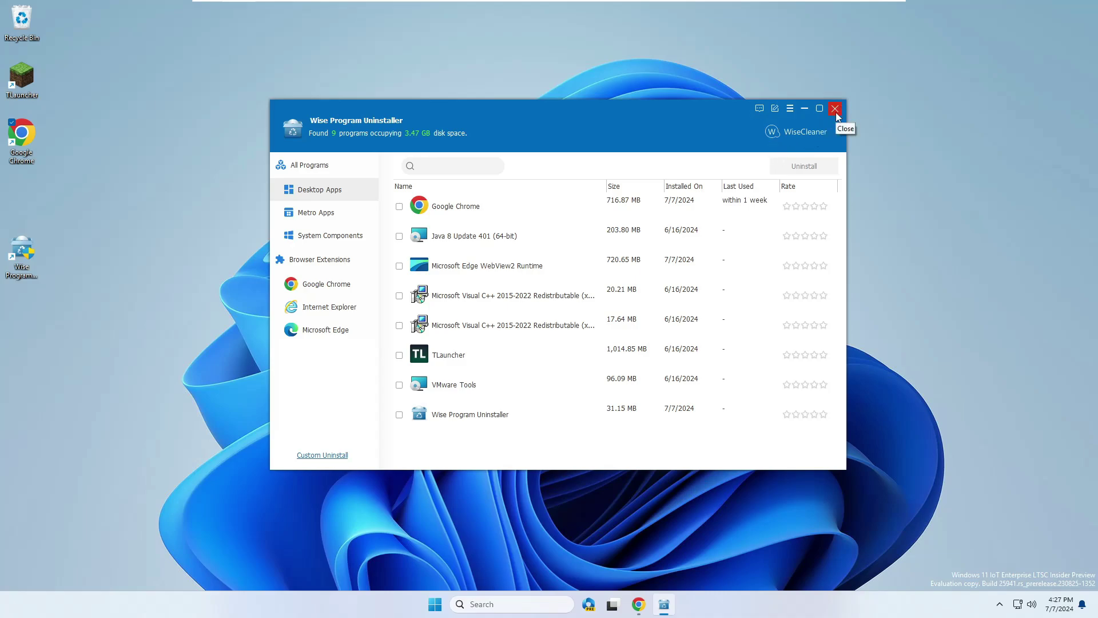
click(835, 110)
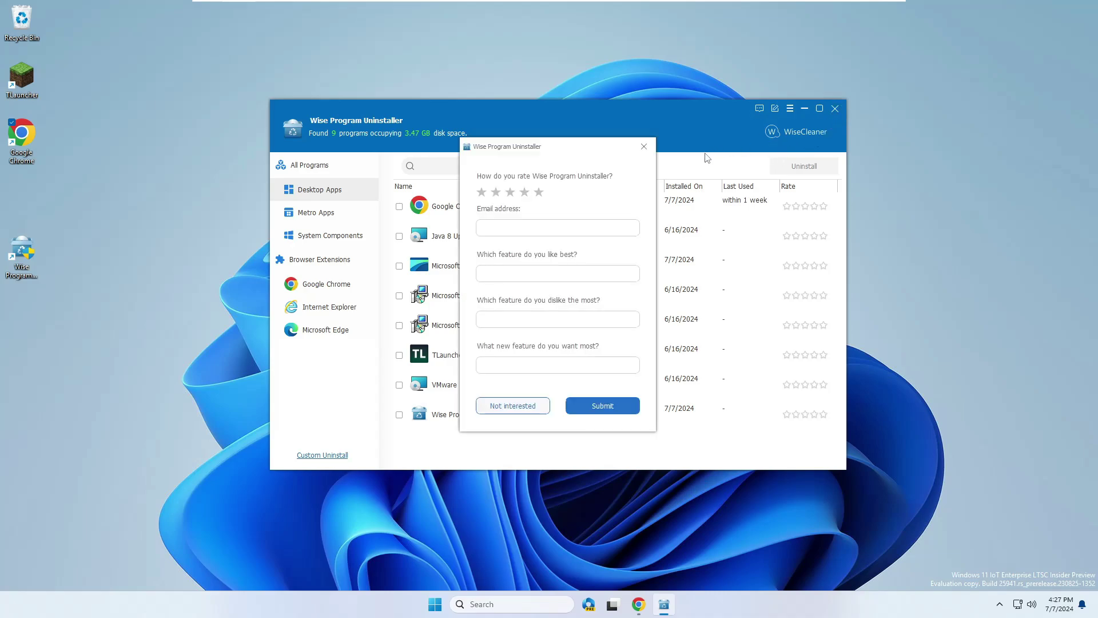
click(648, 147)
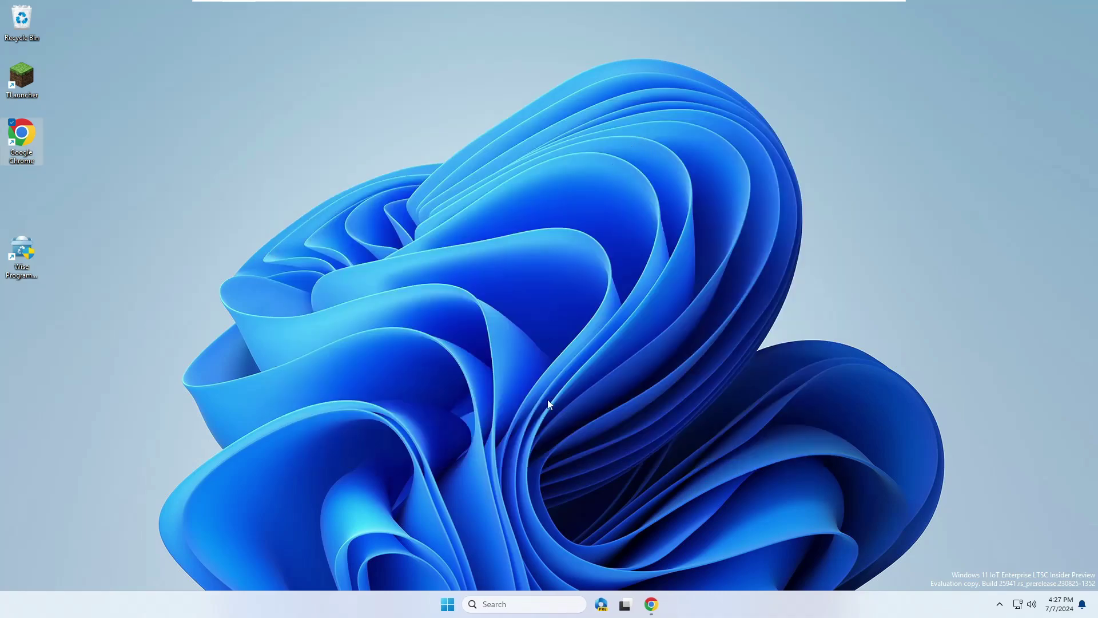
Launch Registry Editor as administrator from a 'registry' search and resize its window.
click(515, 604)
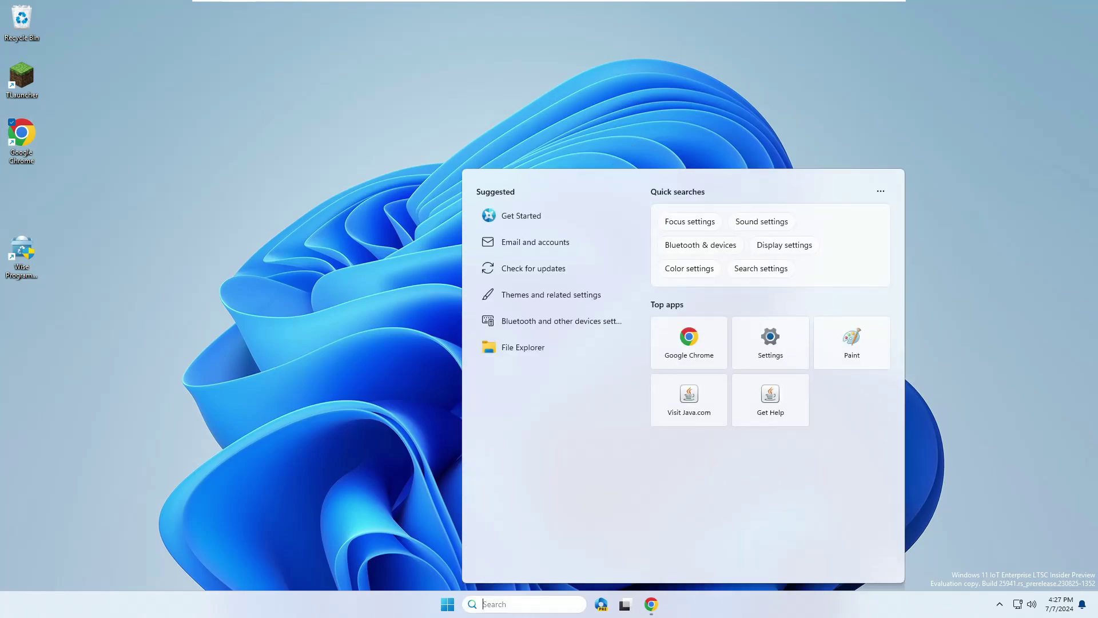
text(registry)
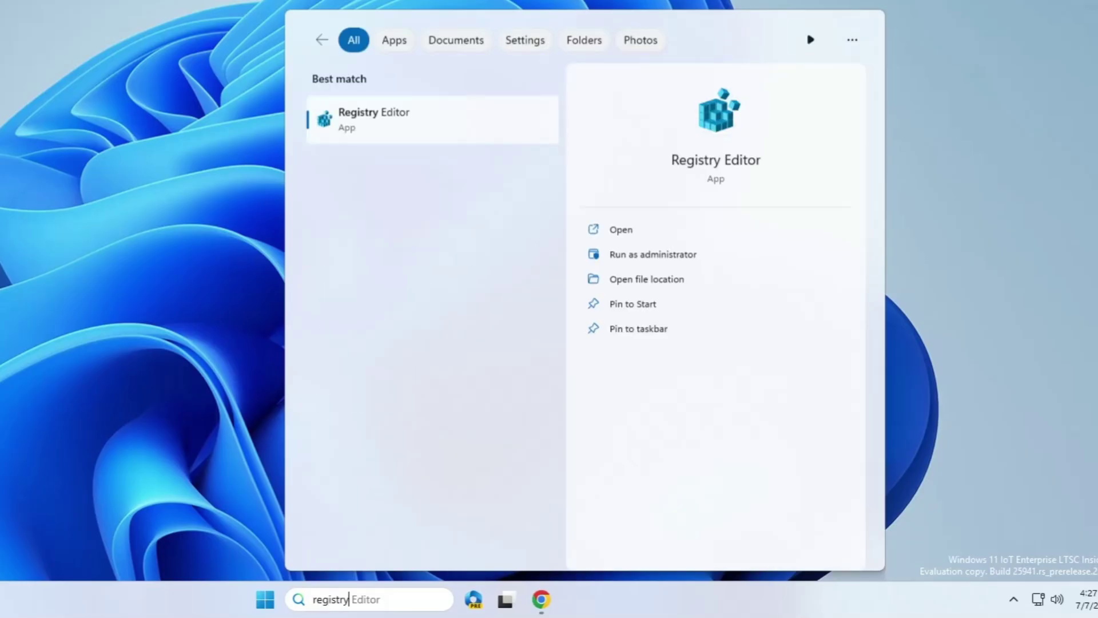
click(405, 119)
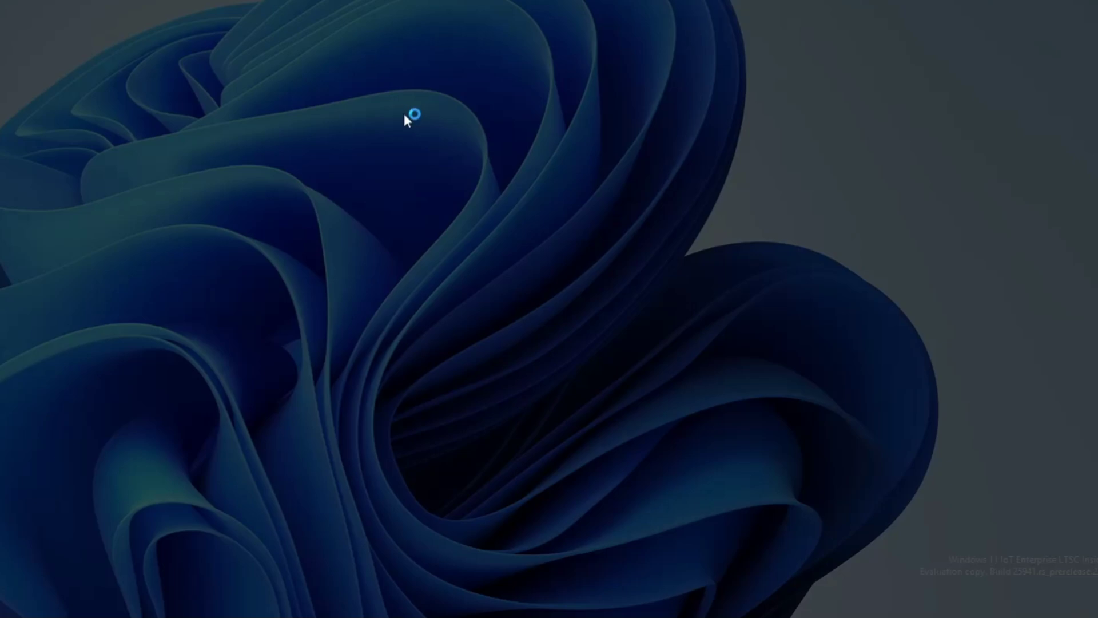
click(339, 310)
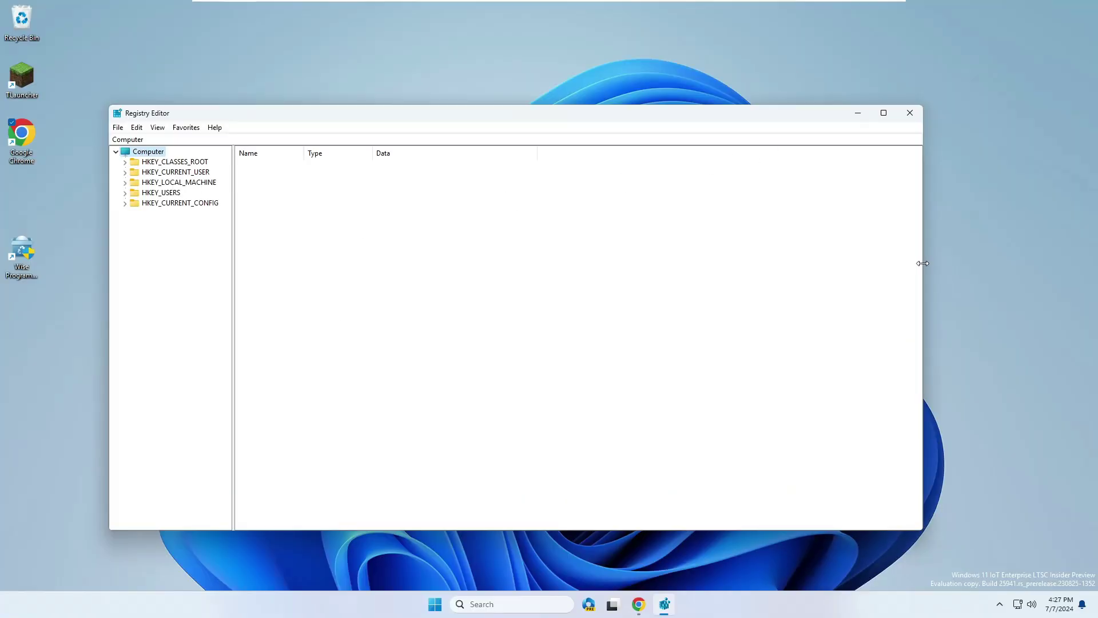
drag(923, 263, 629, 274)
drag(438, 122, 628, 126)
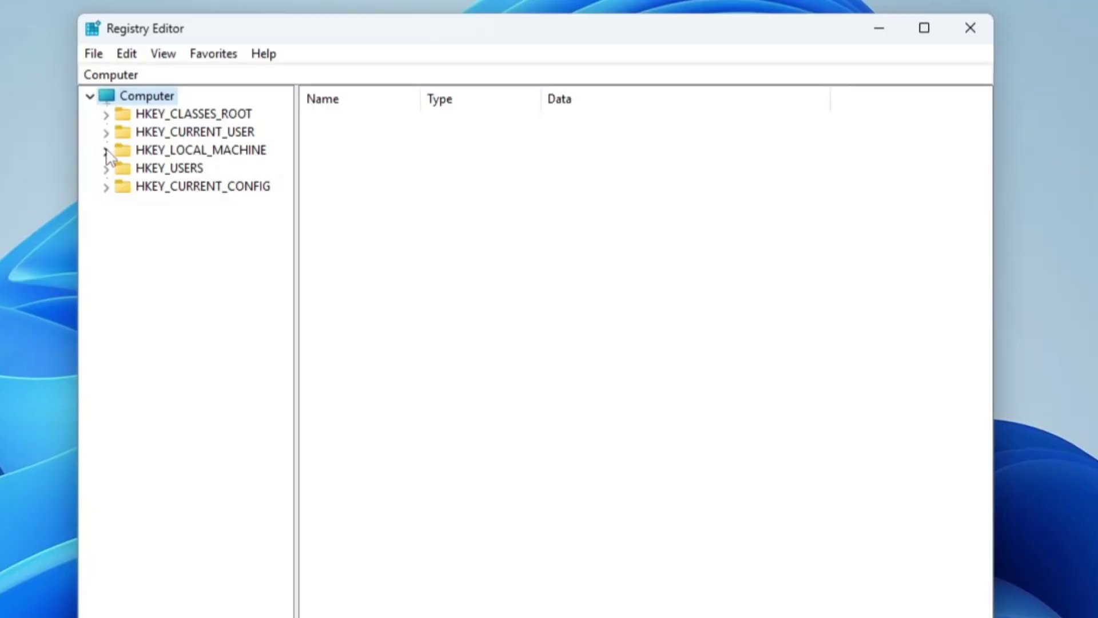
Expand HKEY_LOCAL_MACHINE and SOFTWARE, then select the Microsoft key.
double_click(169, 151)
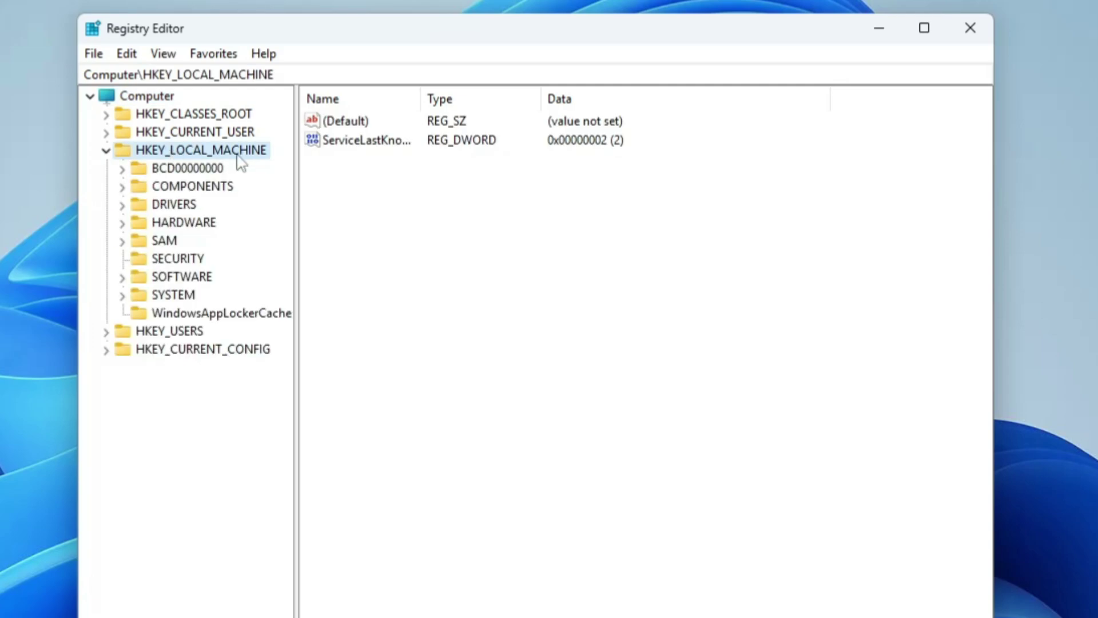
double_click(180, 278)
scroll(180, 283, down, 1)
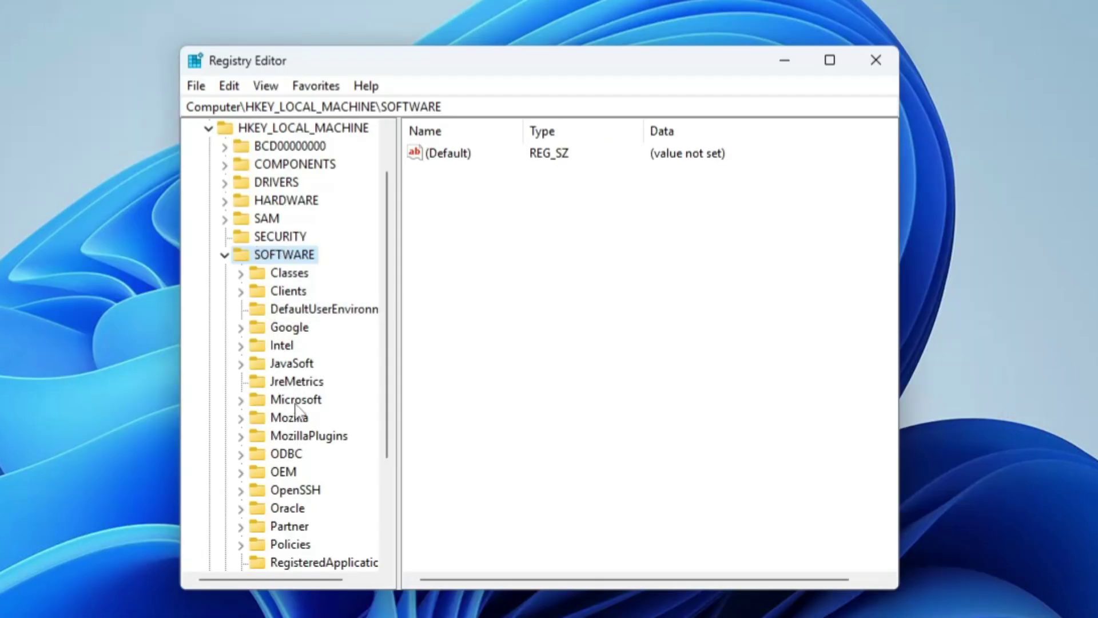
click(295, 403)
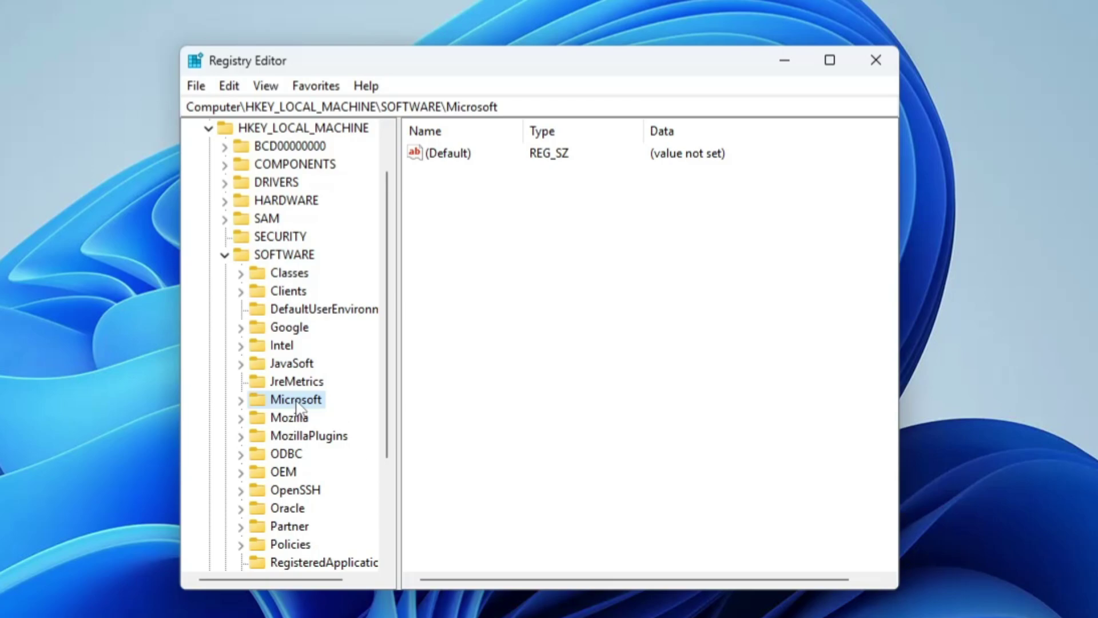
Create a new key named EdgeUpdate under HKEY_LOCAL_MACHINE\SOFTWARE\Microsoft and select it.
right_click(296, 406)
mouse_move(342, 438)
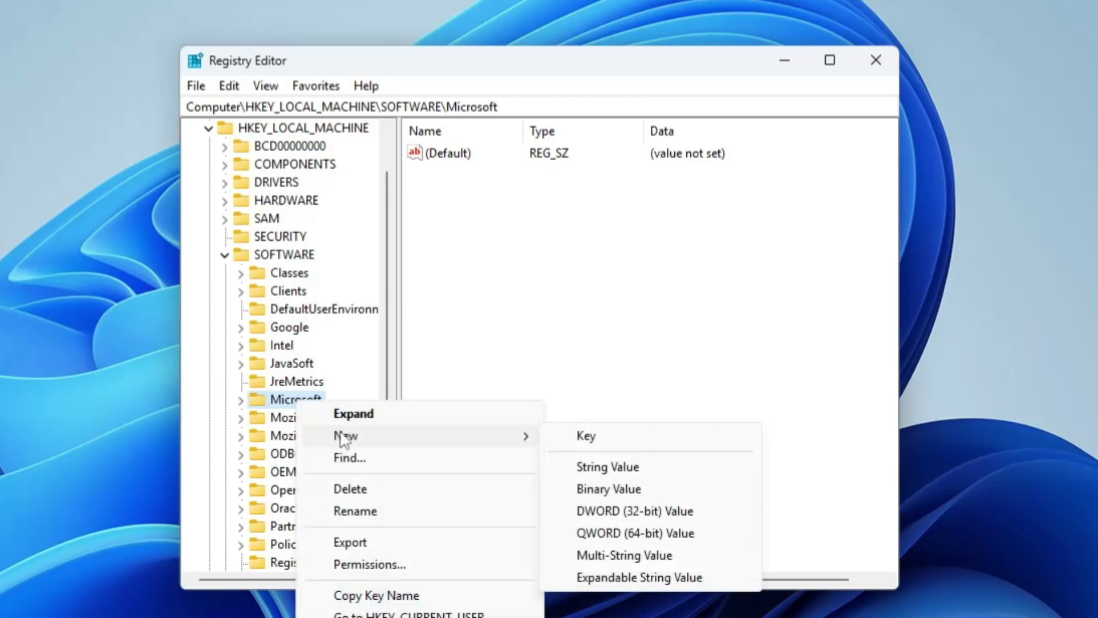
click(610, 444)
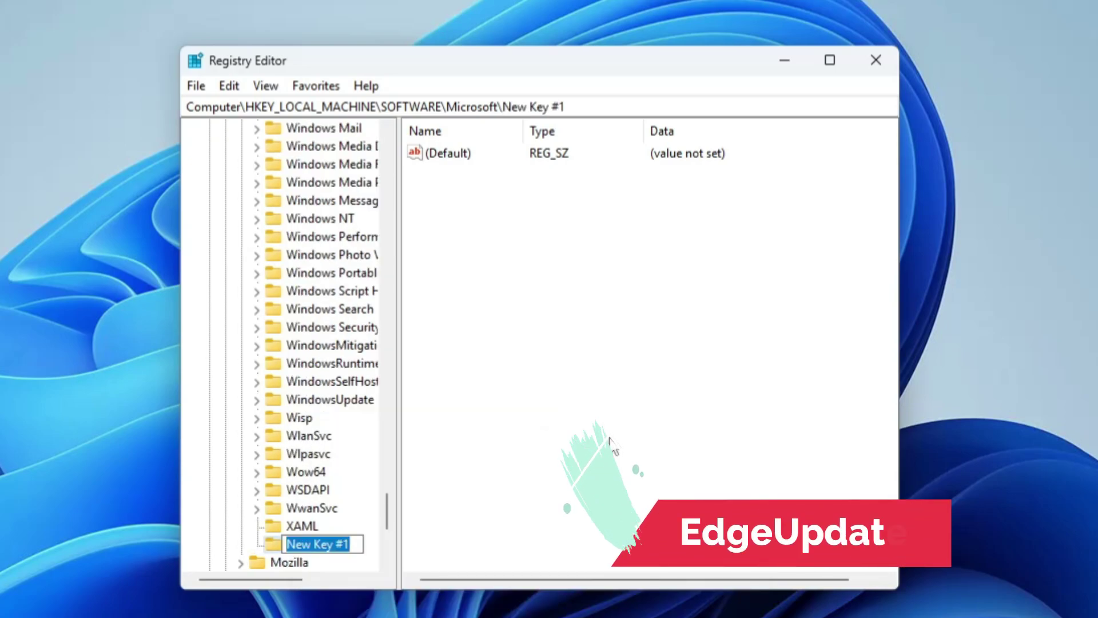
text(Edge)
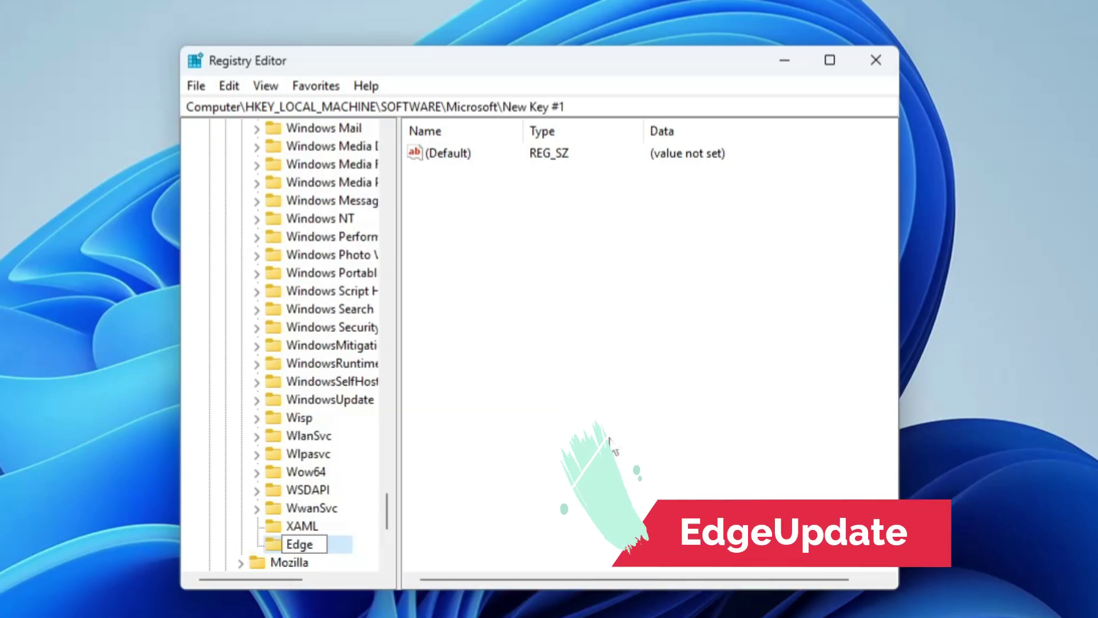
text(U)
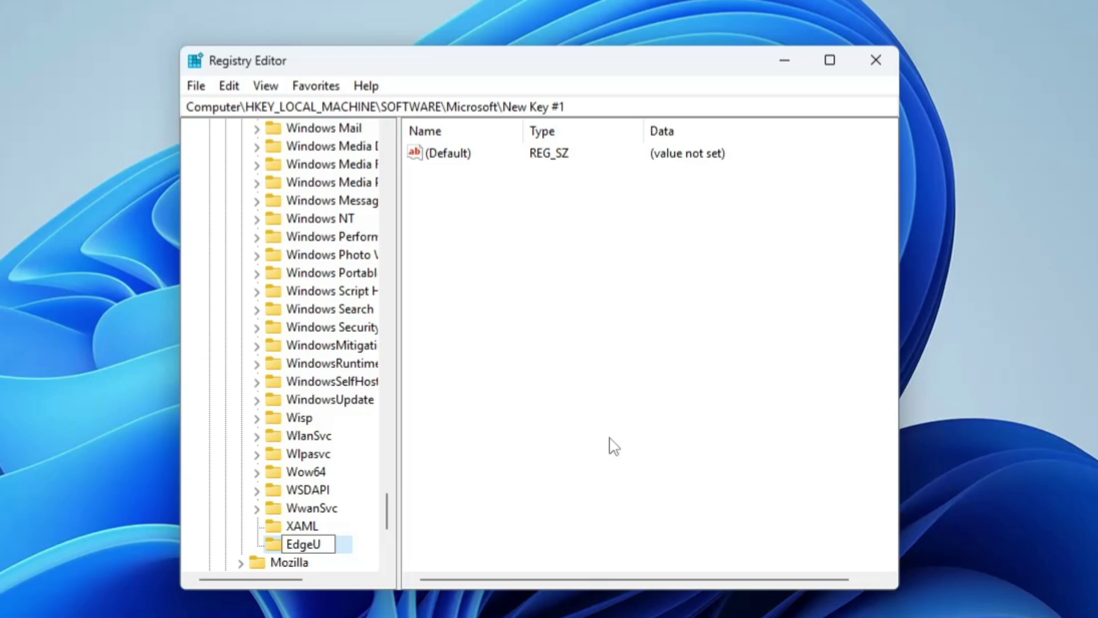
text(pdate)
click(593, 431)
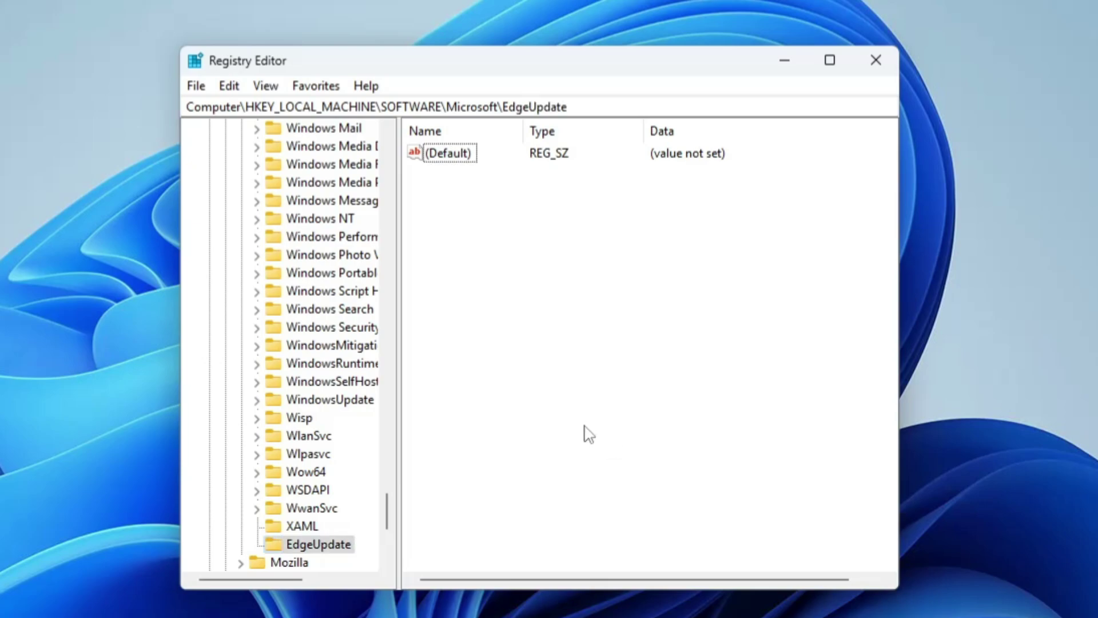
click(335, 550)
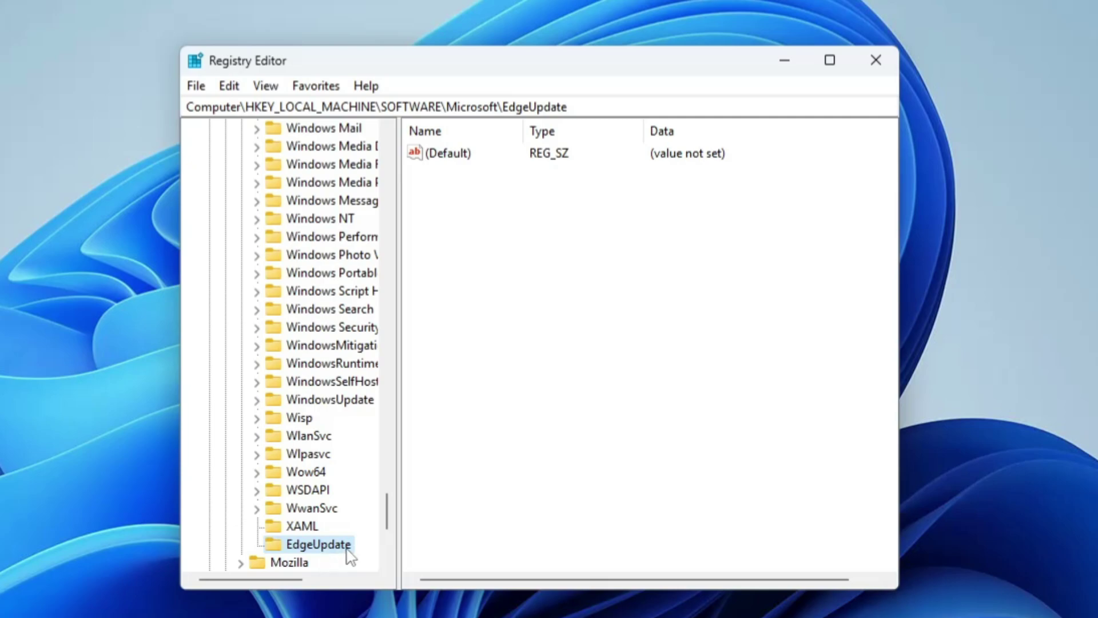
scroll(316, 550, down, 3)
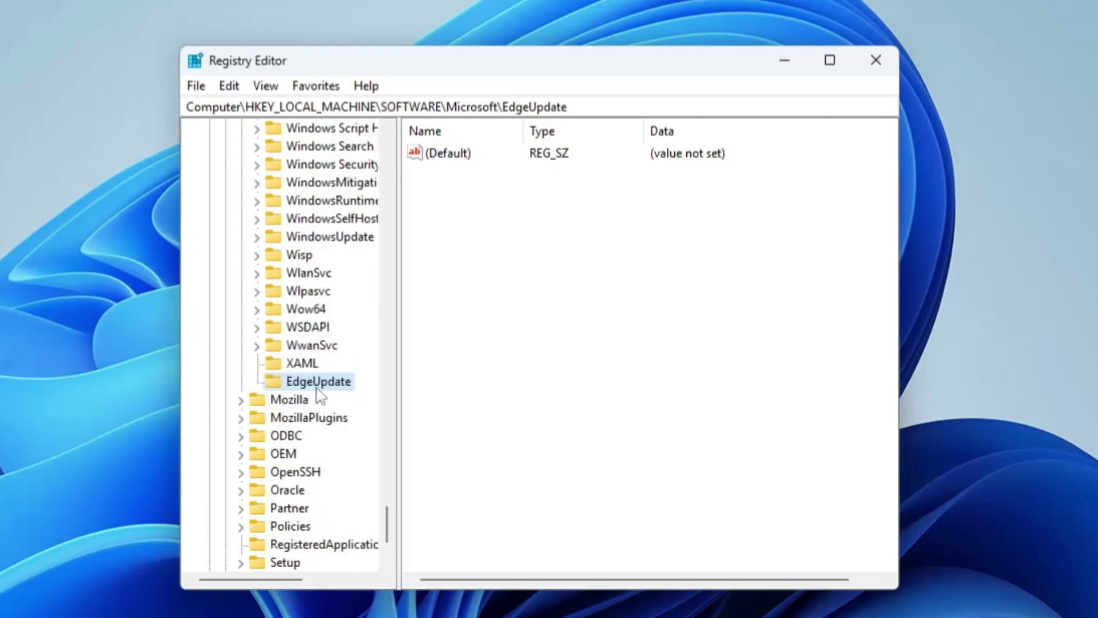
click(476, 333)
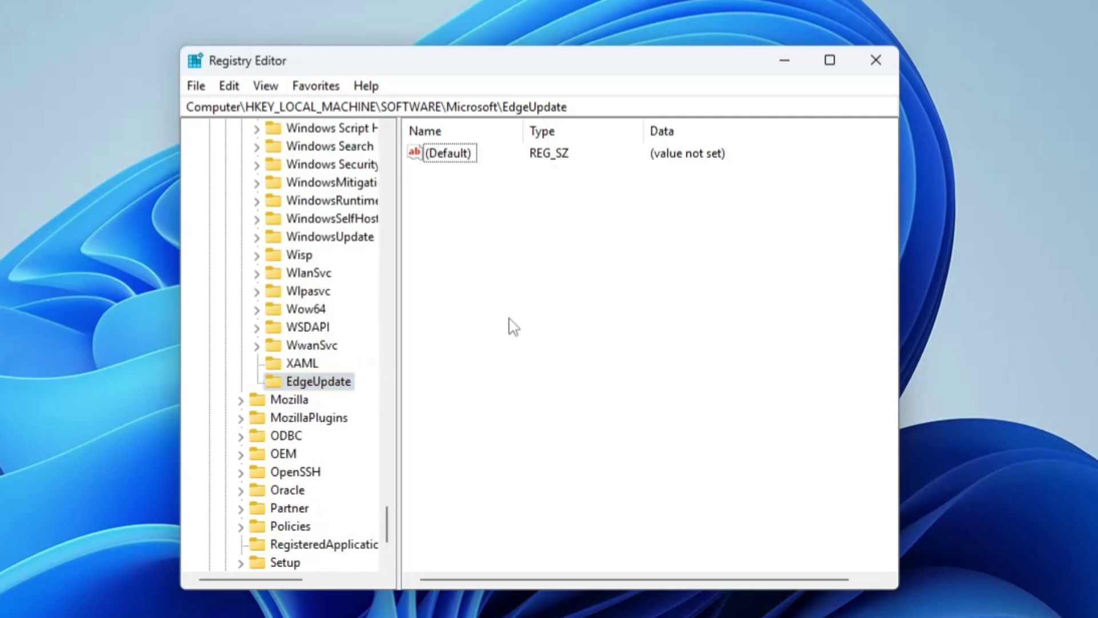
Add a DWORD (32-bit) value named DoNotUpdateToEdgeWithChromium to the EdgeUpdate key.
right_click(534, 280)
mouse_move(595, 295)
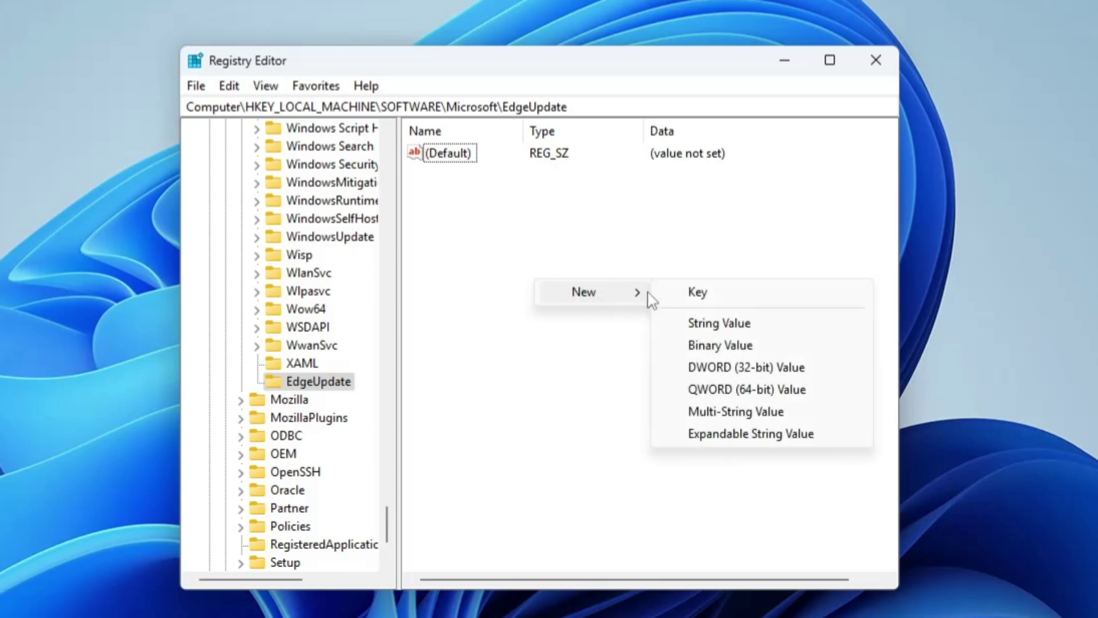
click(741, 372)
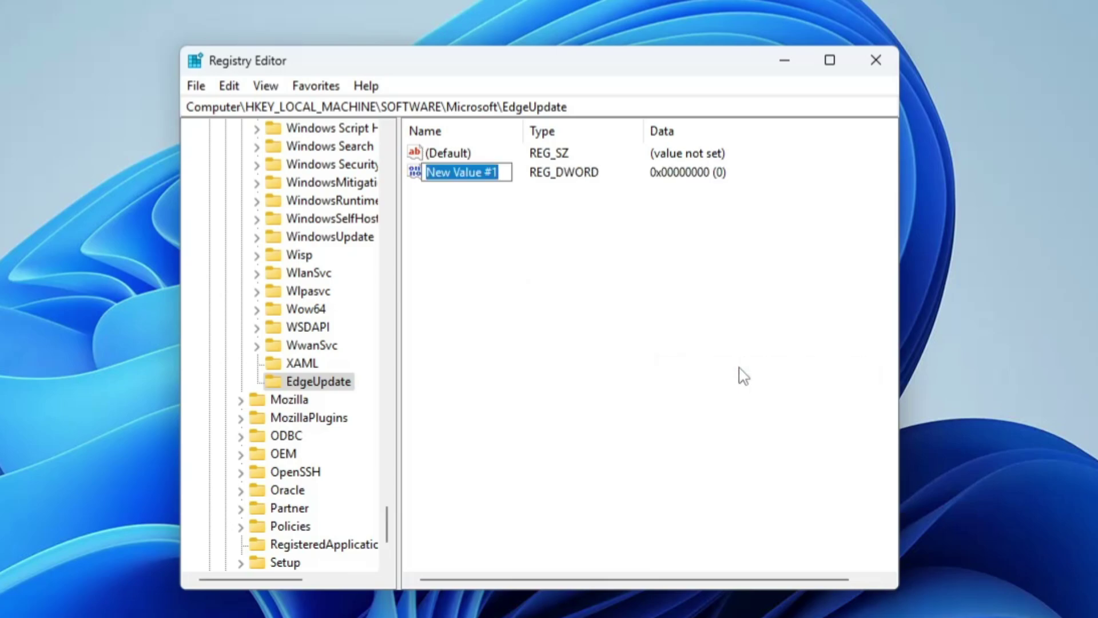
text(DoNotUpdate)
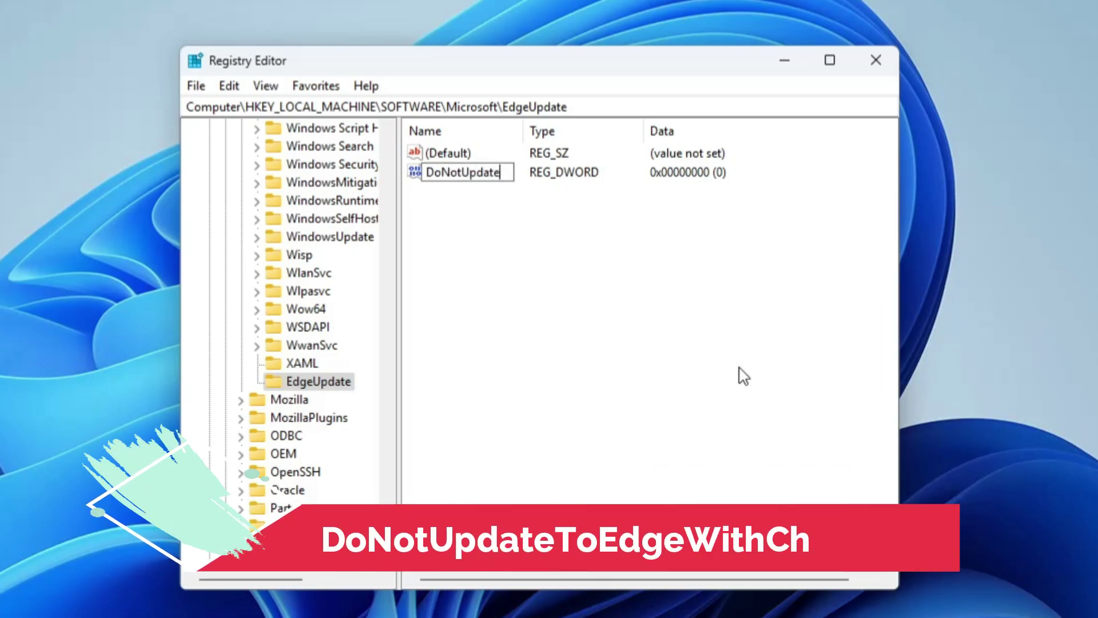
text(ToEdgeWithChromium)
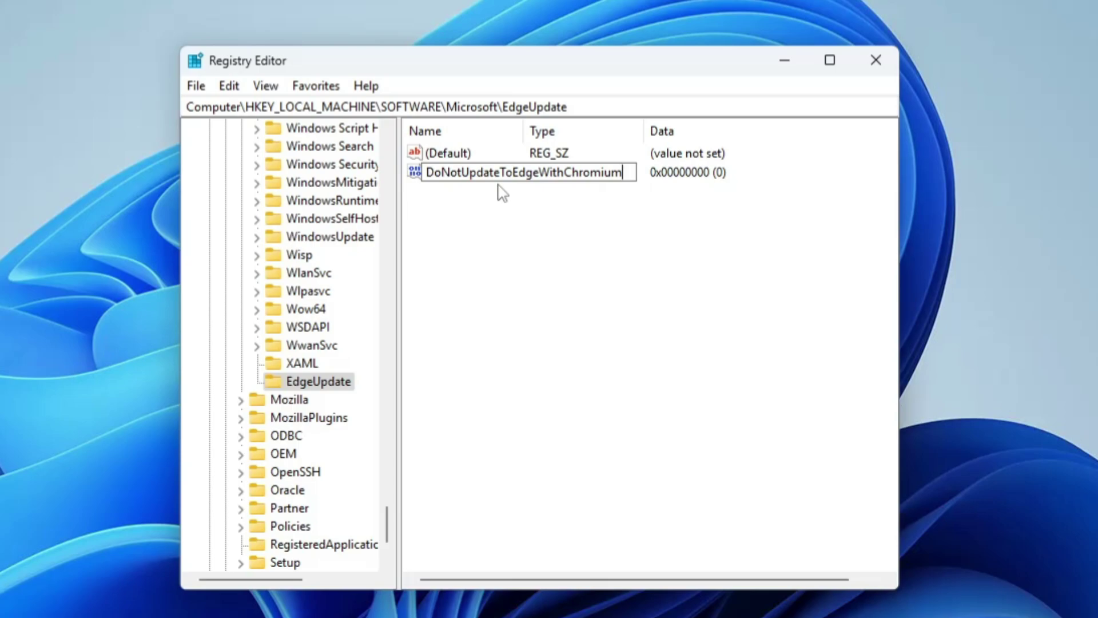
key(Return)
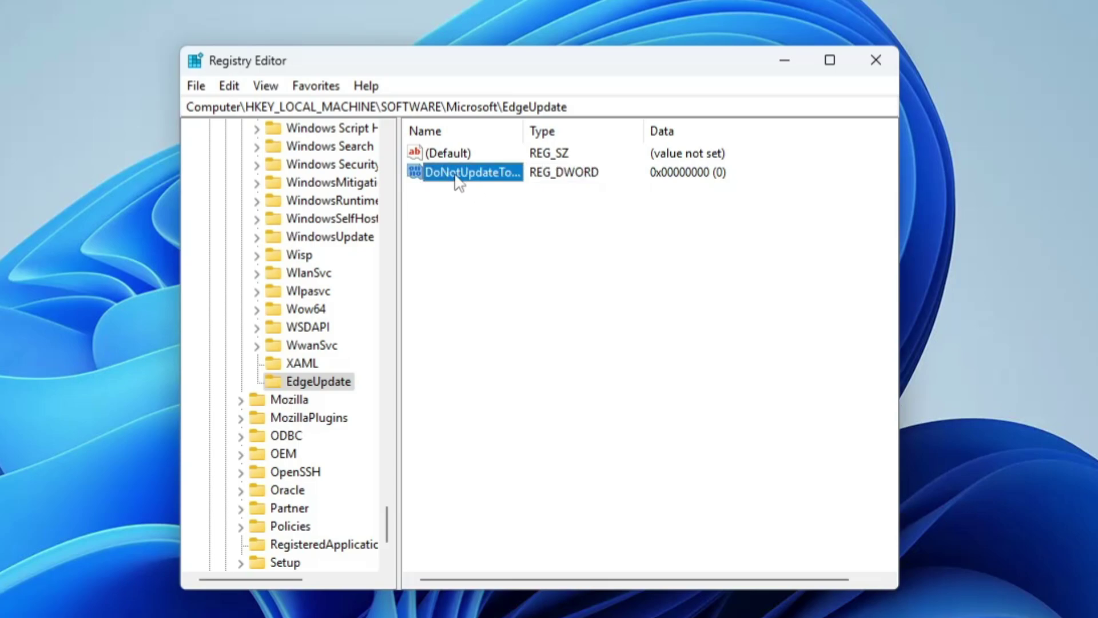
Set DoNotUpdateToEdgeWithChromium's value data to 1 and save it.
double_click(466, 173)
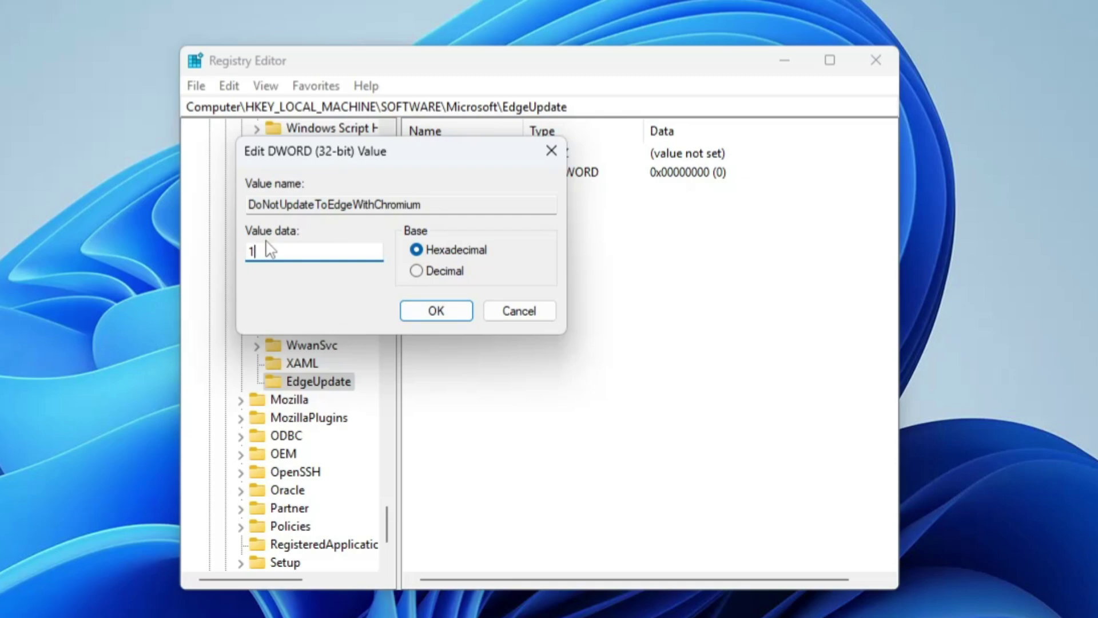
click(431, 313)
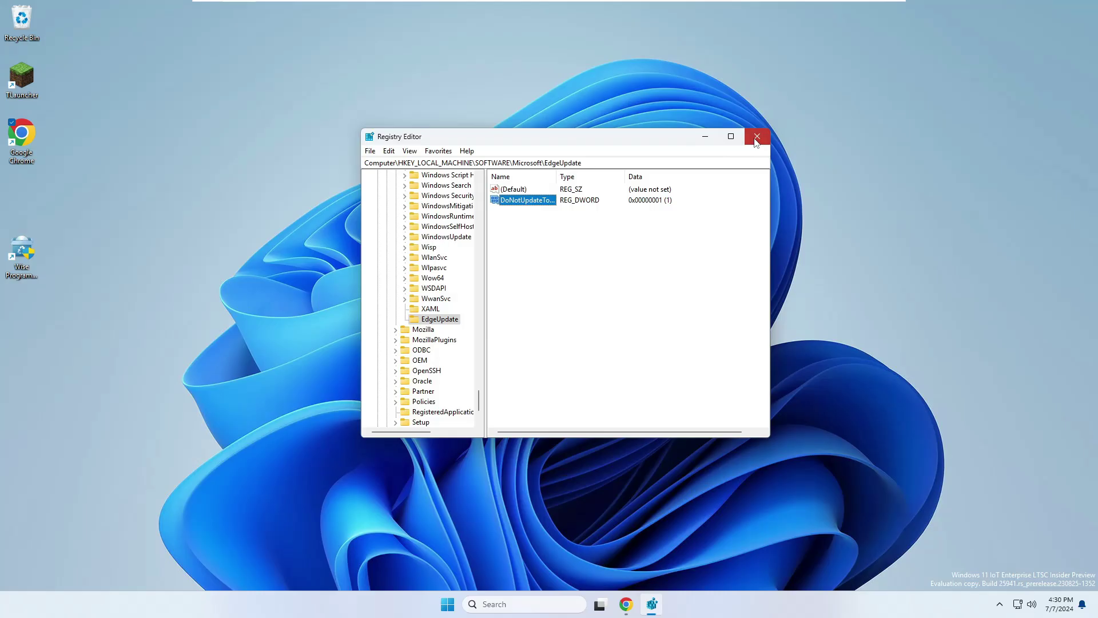
click(876, 60)
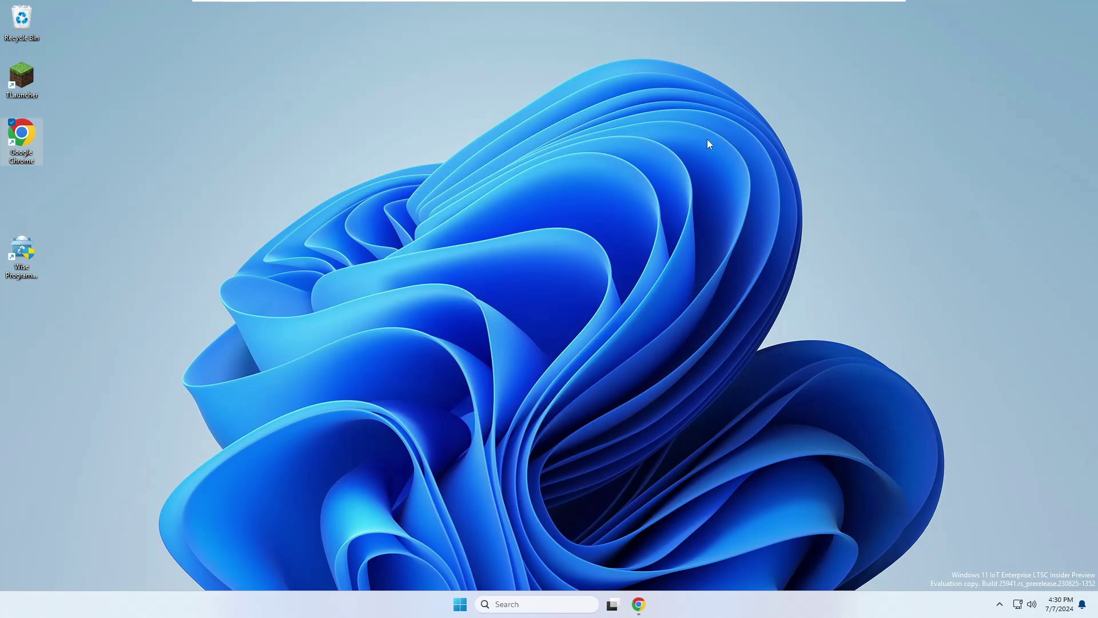
click(460, 604)
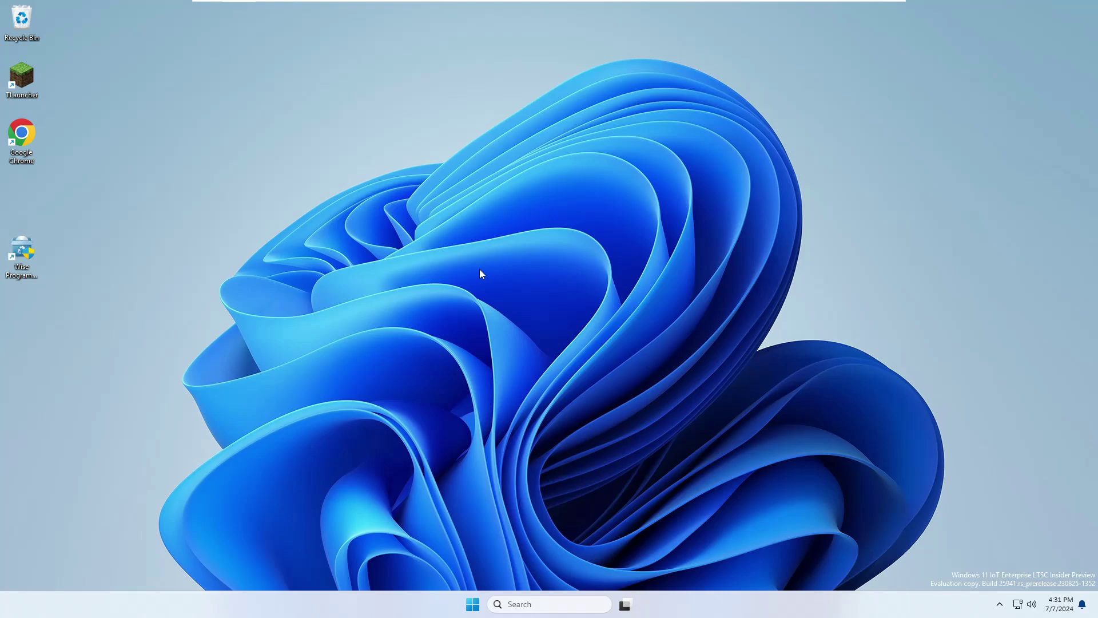
click(550, 604)
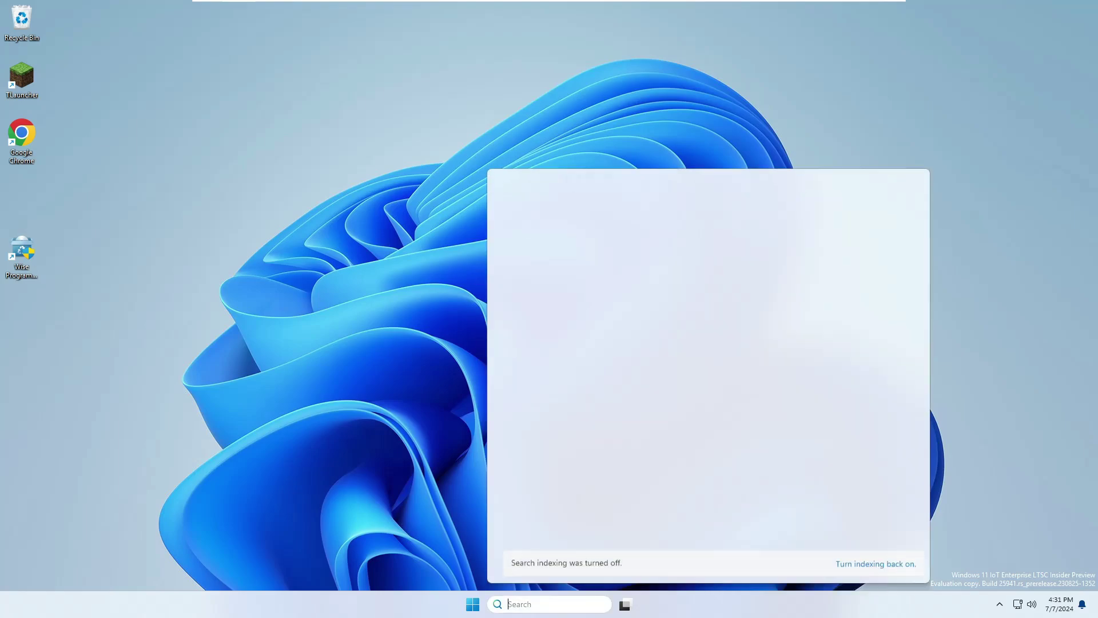
text(edge)
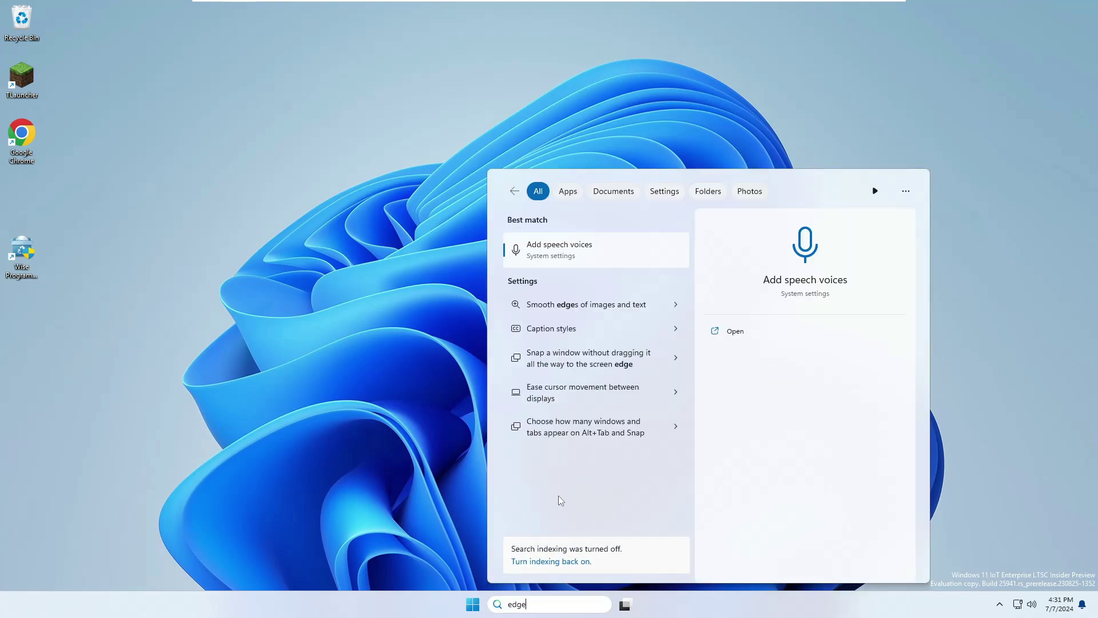
click(417, 479)
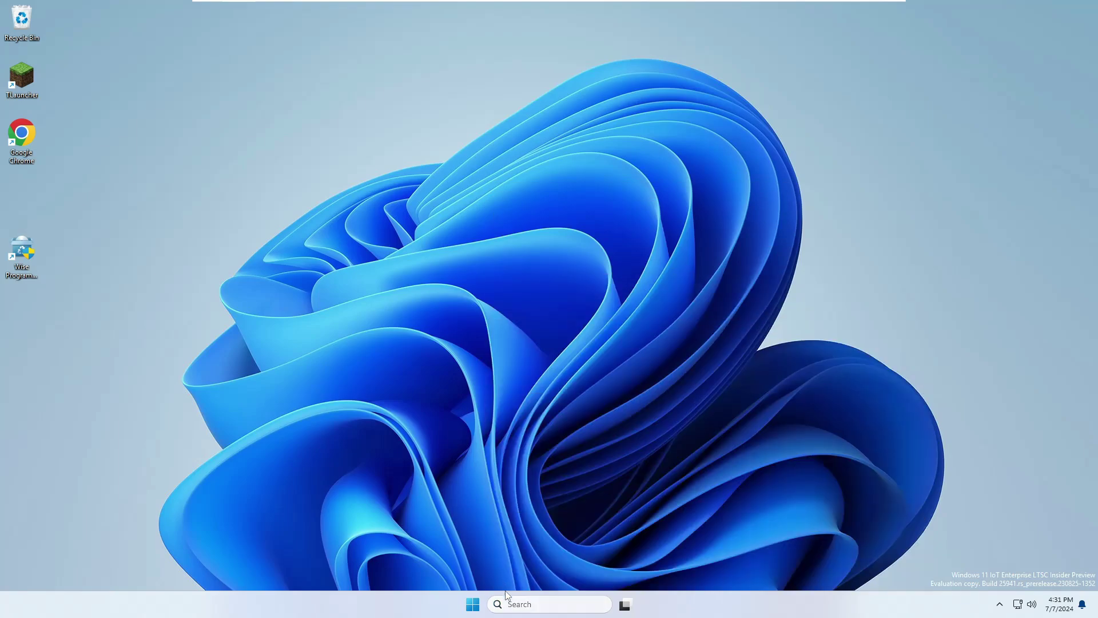
Search Installed apps in Settings for 'edge', then go to Windows Update.
right_click(473, 606)
click(441, 481)
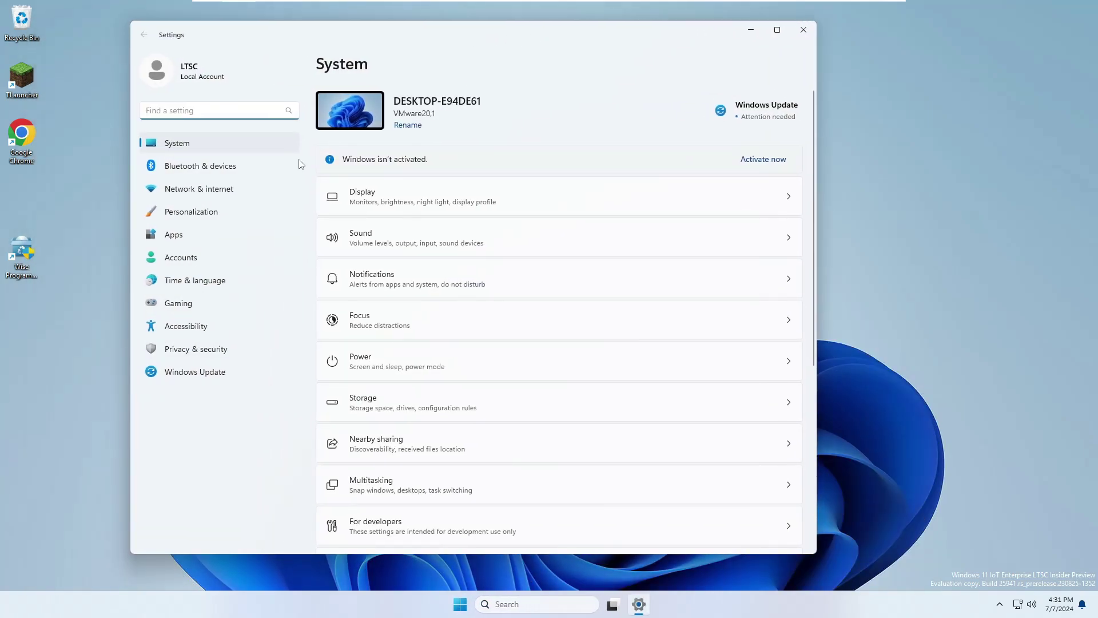
click(183, 231)
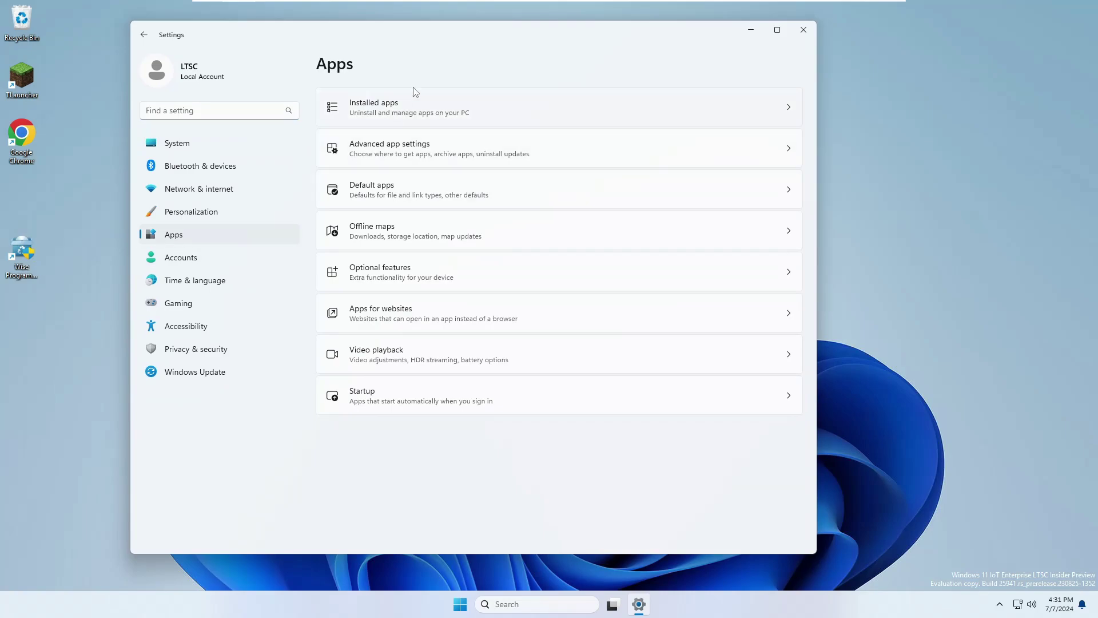
click(430, 117)
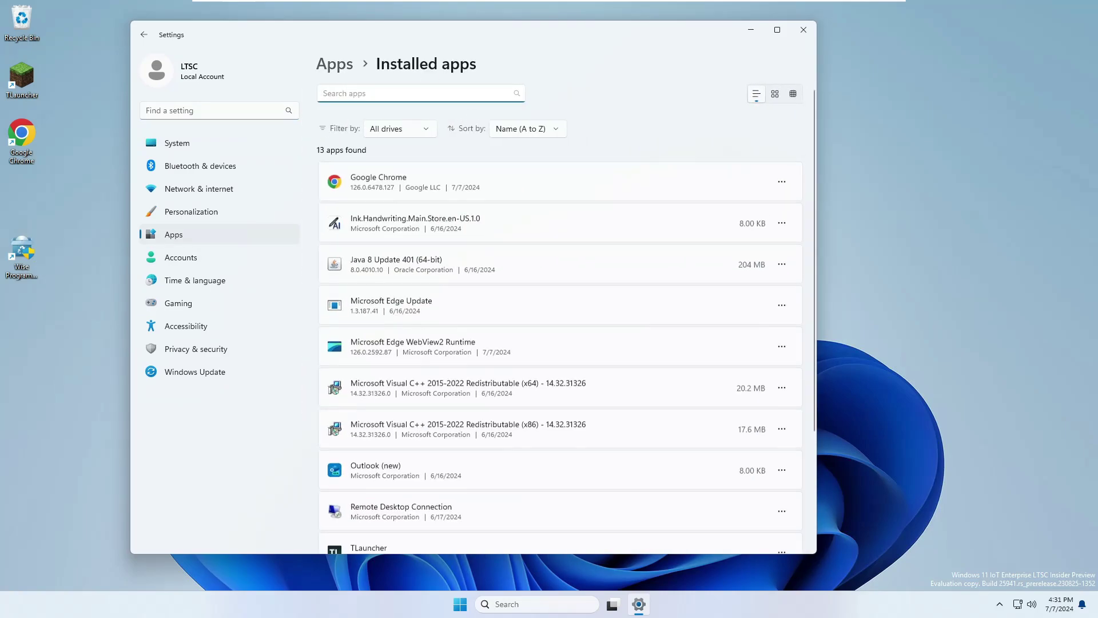
text(edge)
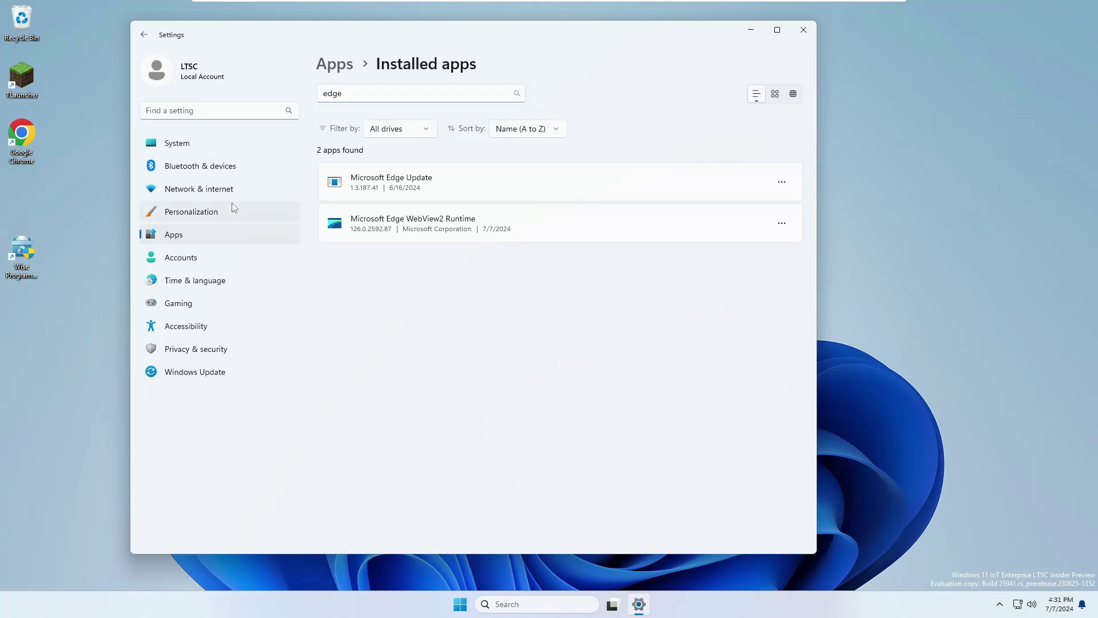
click(192, 376)
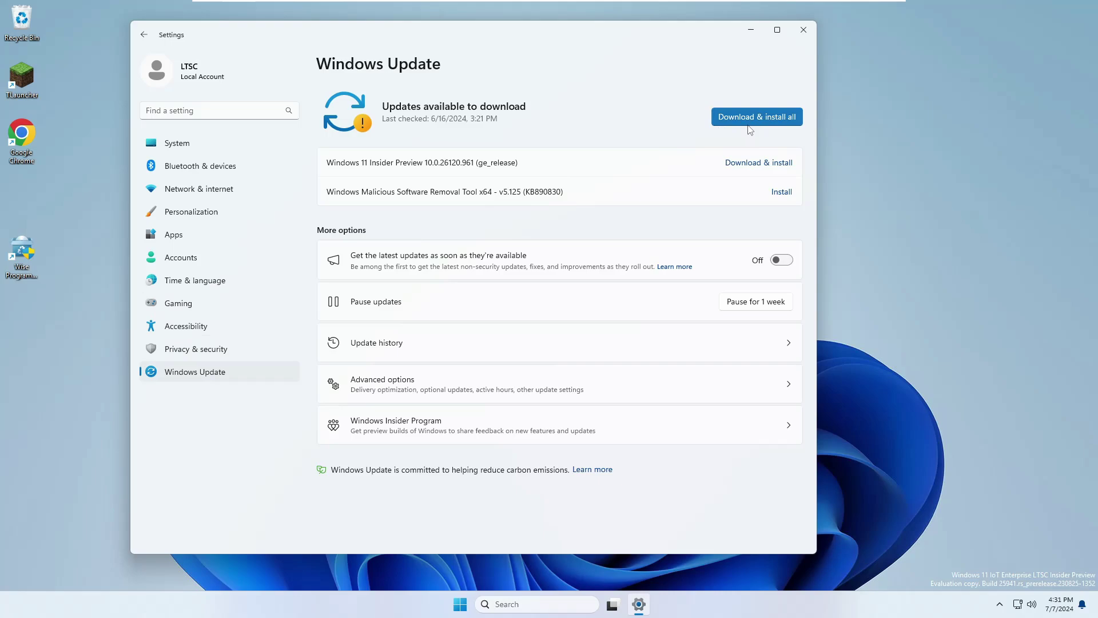
Close the Windows Settings window to return to the empty desktop.
click(802, 29)
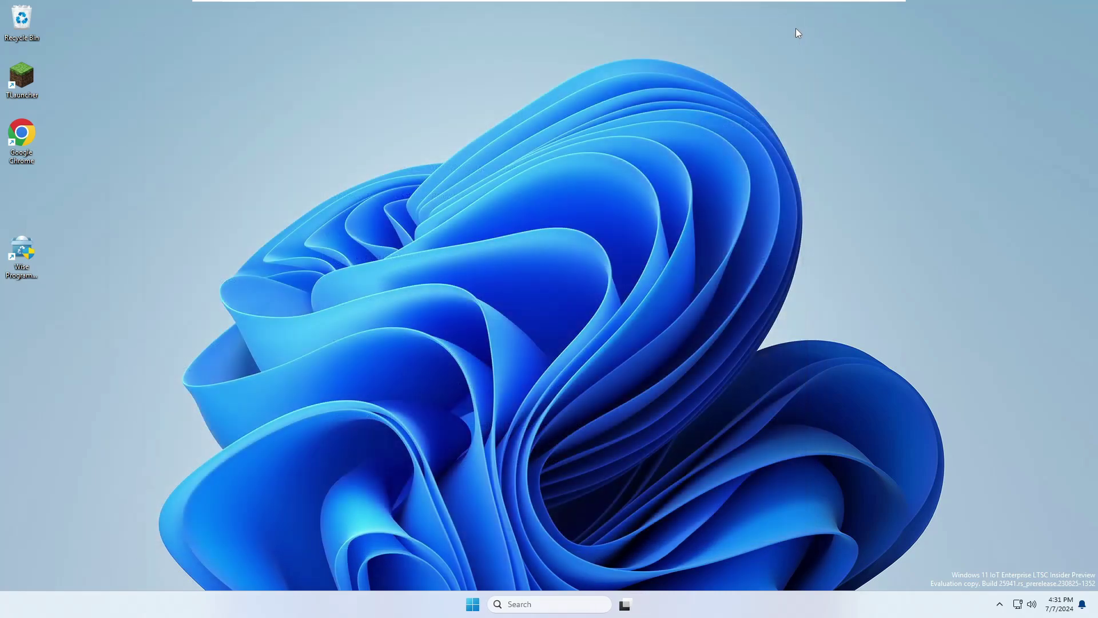